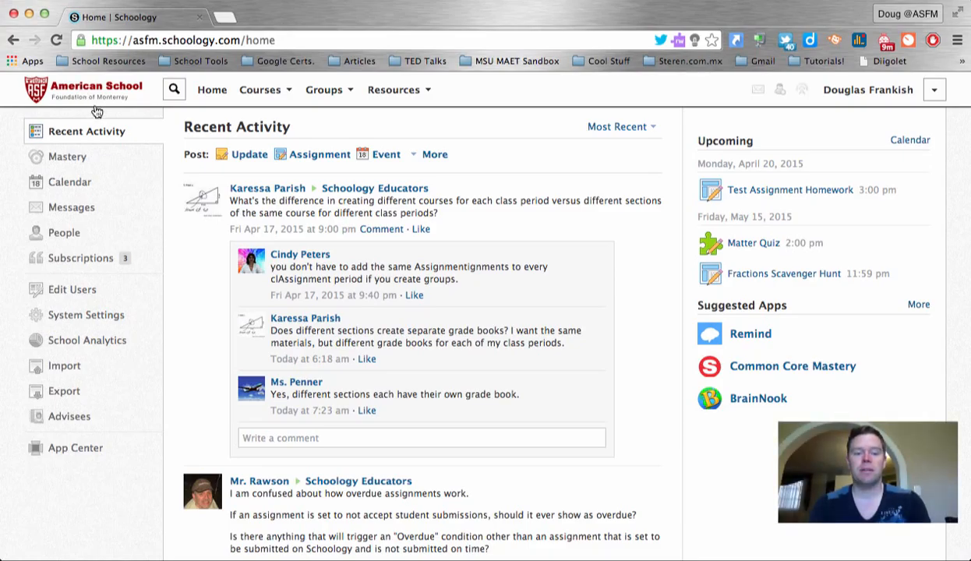
Open the 4H class: Section 1 course from the Courses menu
scroll(387, 323, down, 5)
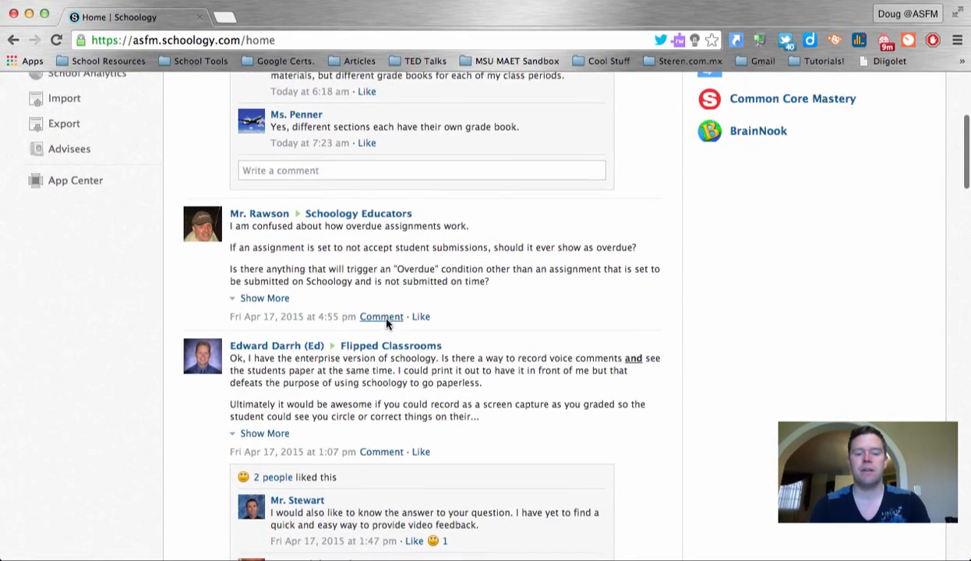
scroll(387, 319, up, 3)
scroll(387, 319, up, 2)
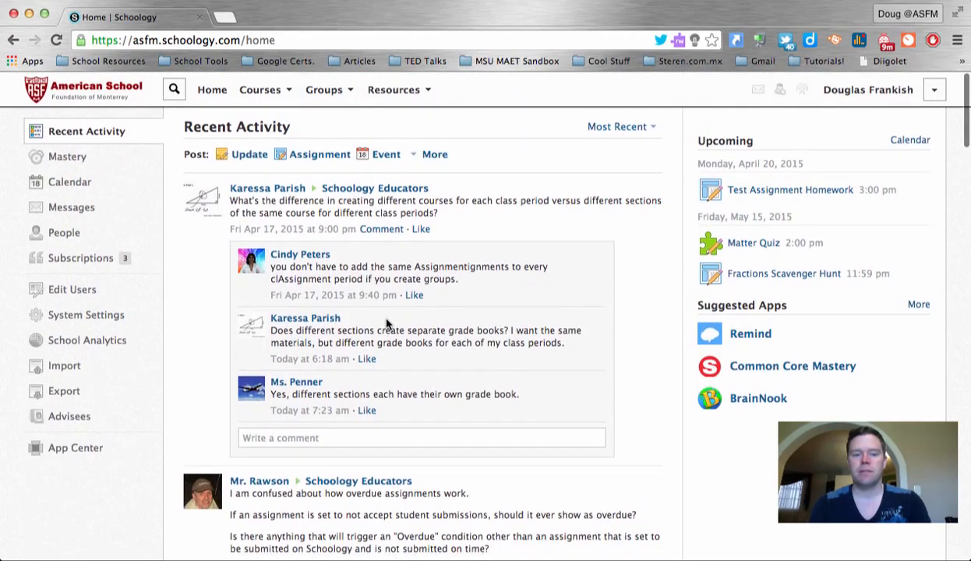
click(259, 91)
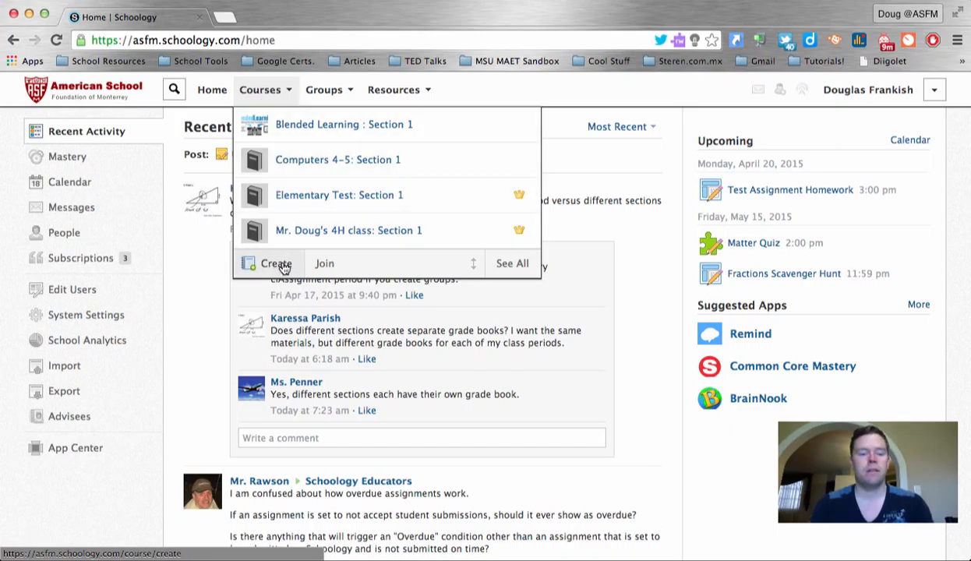
click(327, 237)
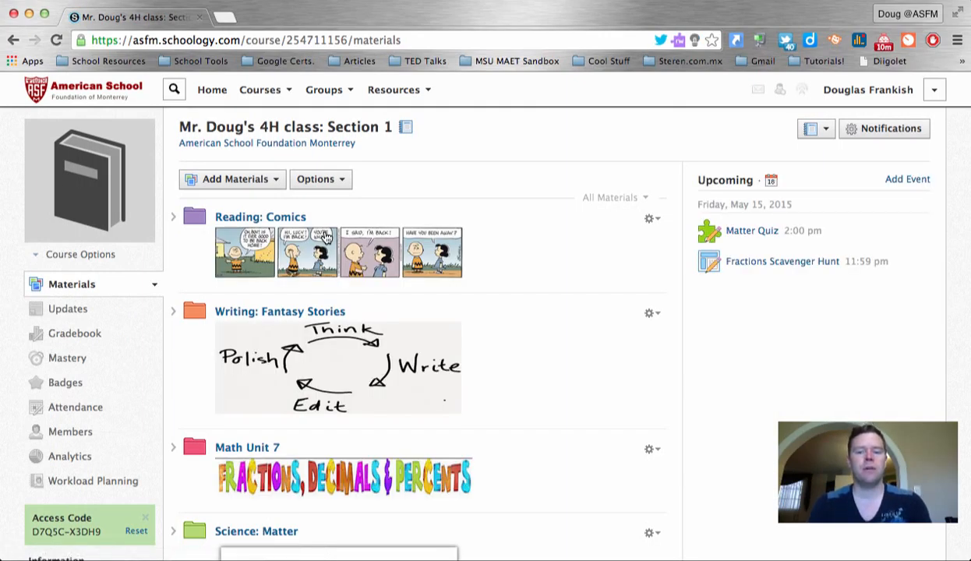
Expand and collapse the Reading: Comics and Writing: Fantasy Stories folders to preview their contents
scroll(326, 237, down, 2)
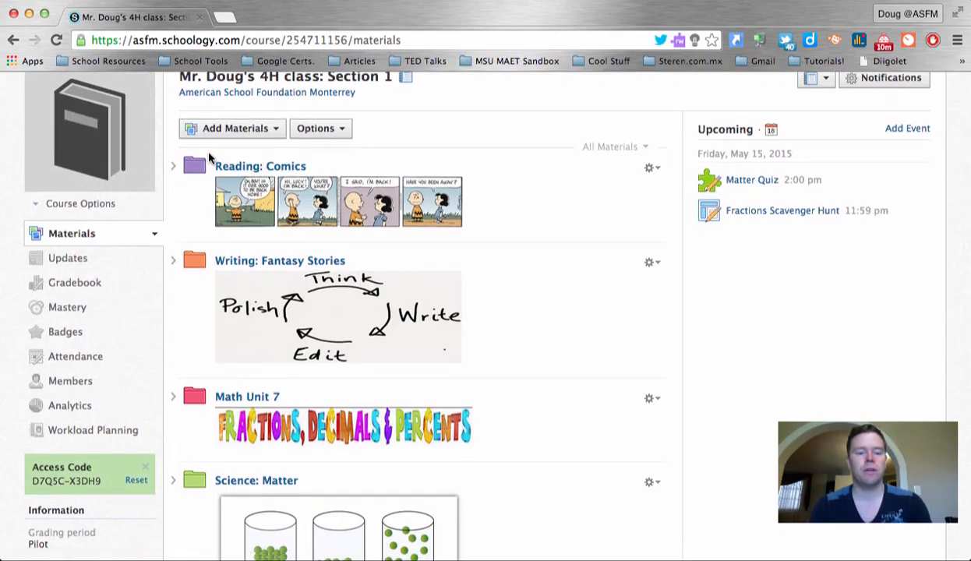
scroll(207, 184, down, 5)
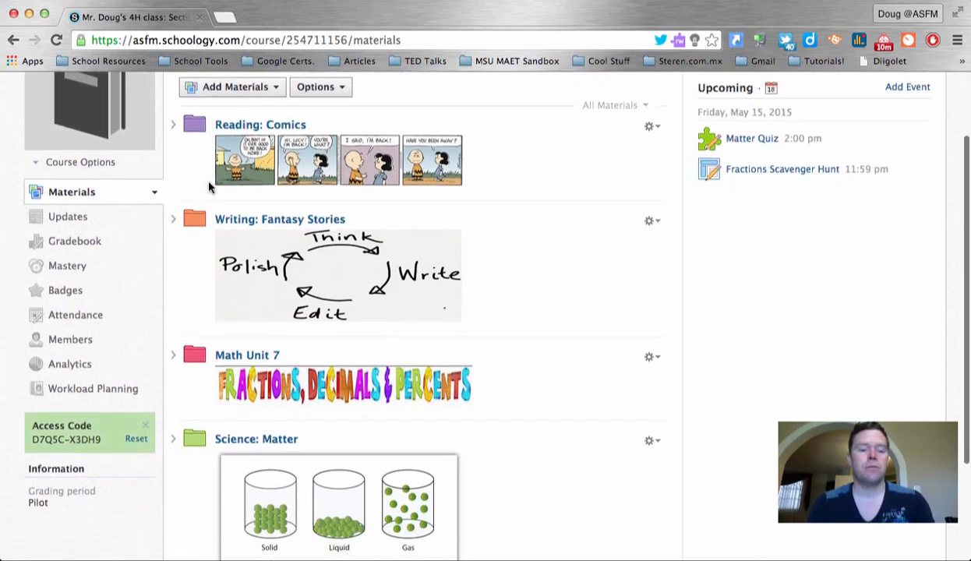
scroll(232, 314, down, 1)
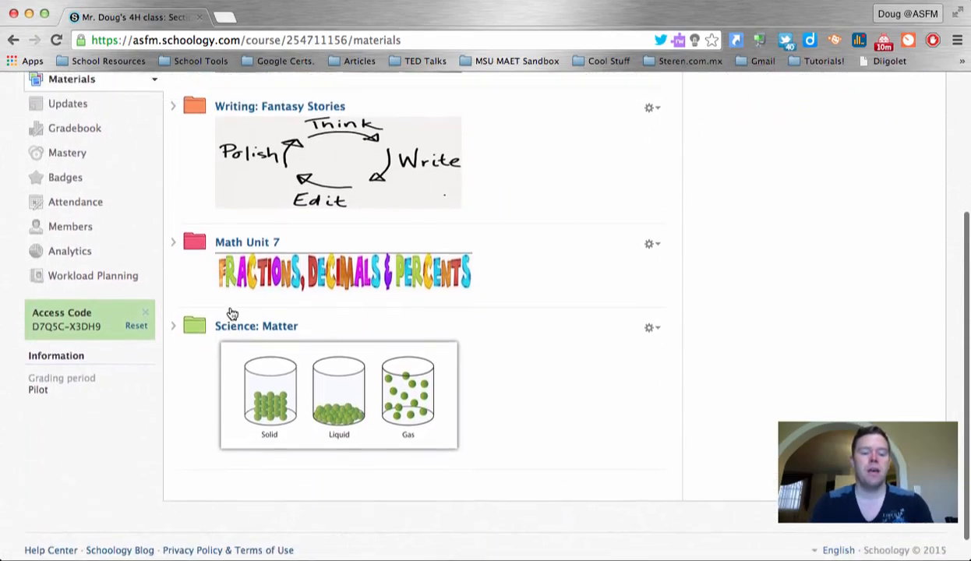
scroll(231, 313, up, 4)
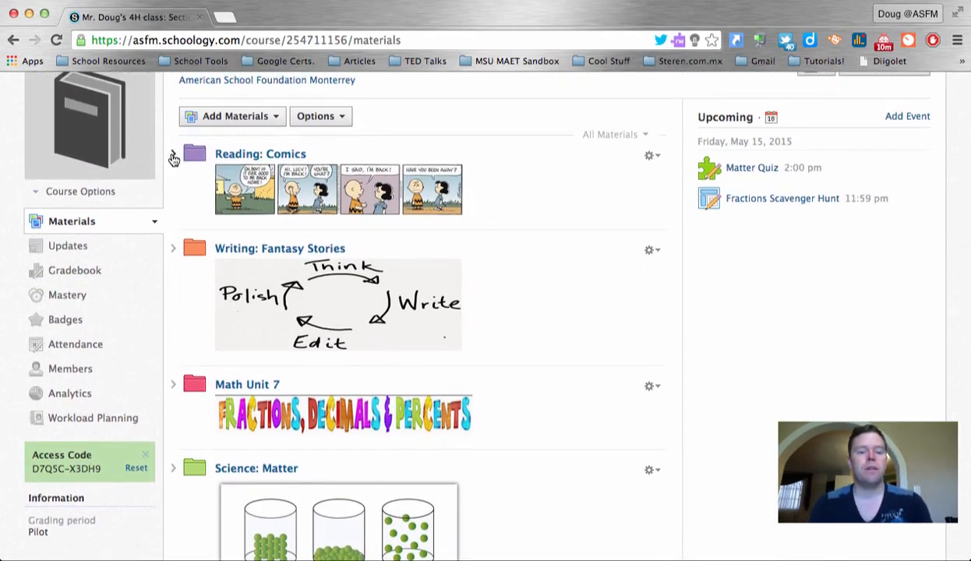
click(173, 155)
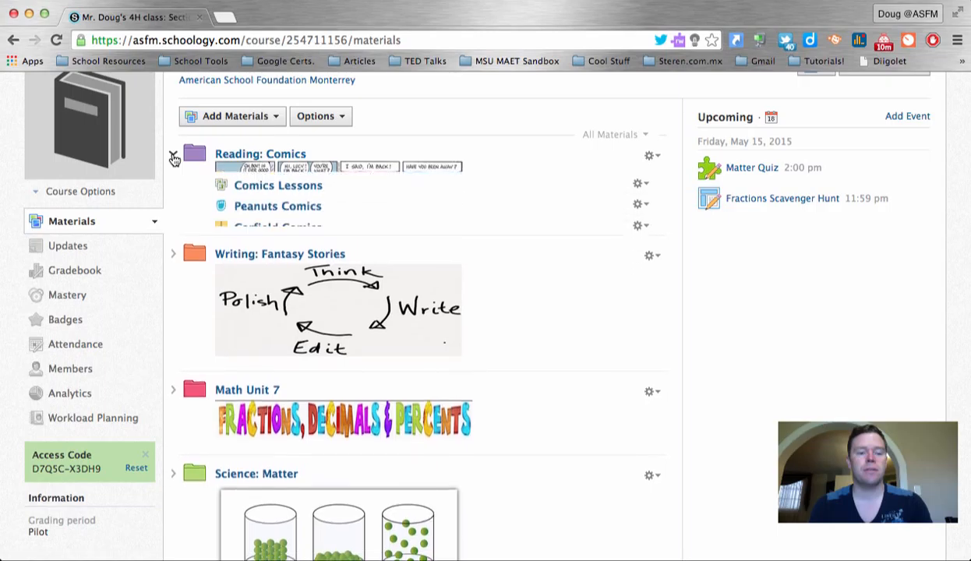
click(175, 155)
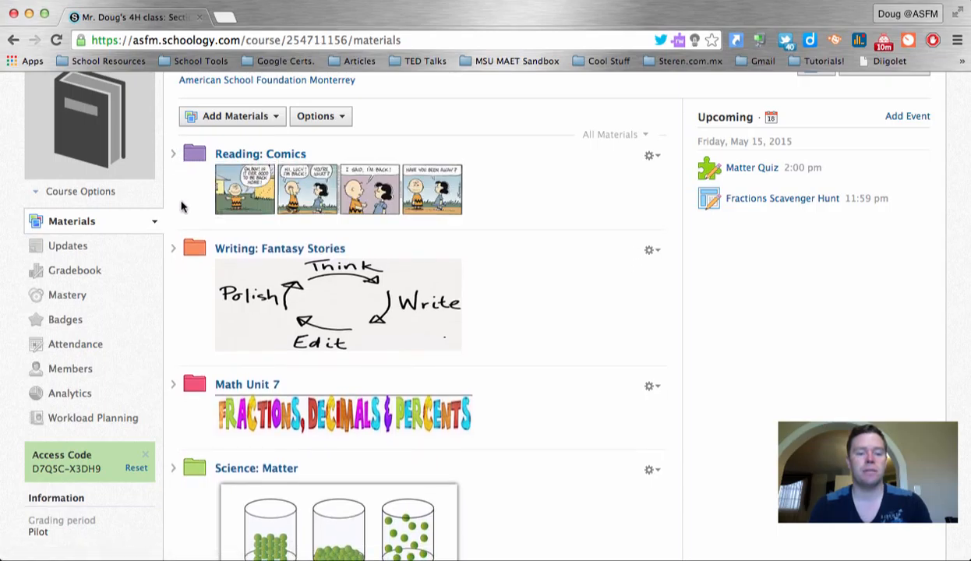
click(173, 248)
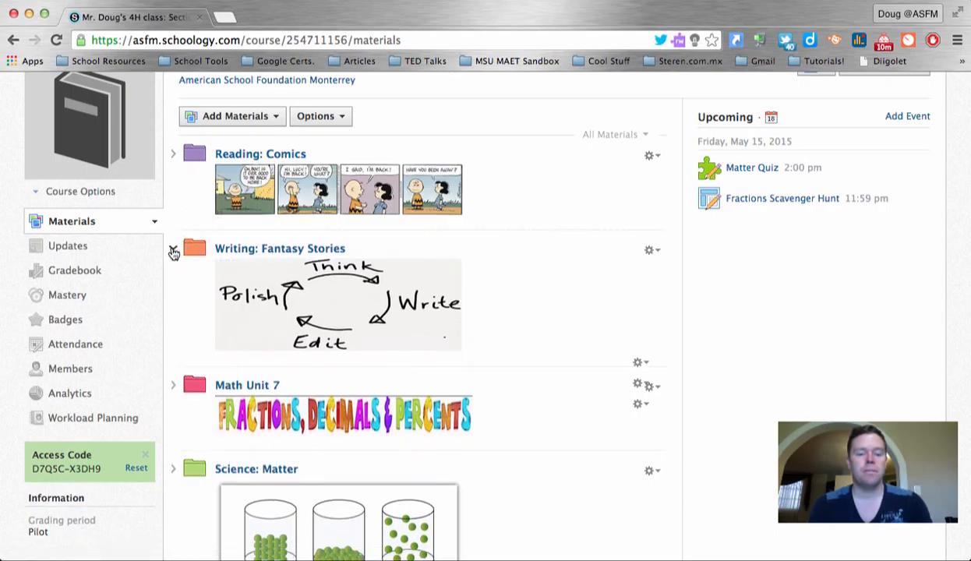
click(173, 248)
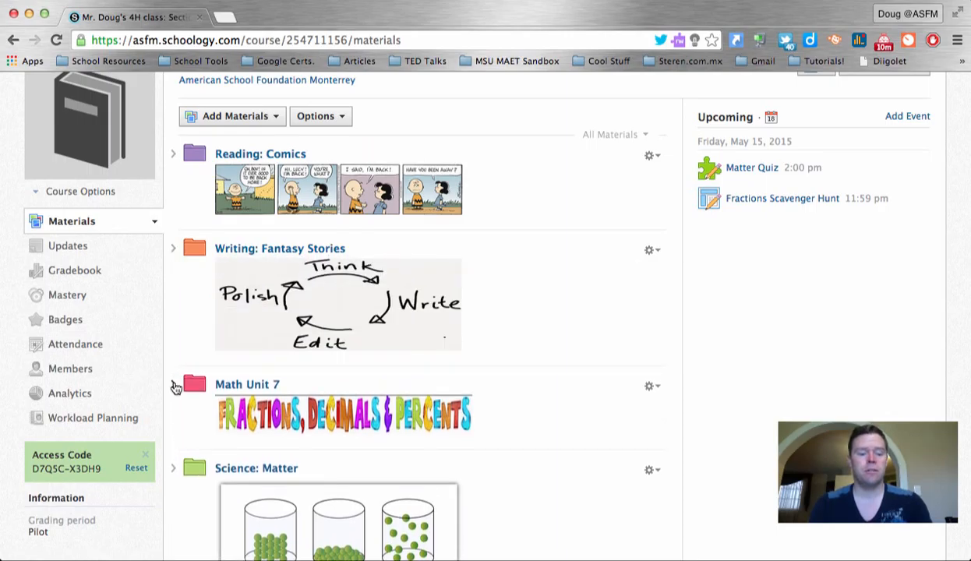
Expand Math Unit 7 and open the Lesson 7.1 Reviewing Fractions page
click(173, 385)
scroll(307, 425, down, 5)
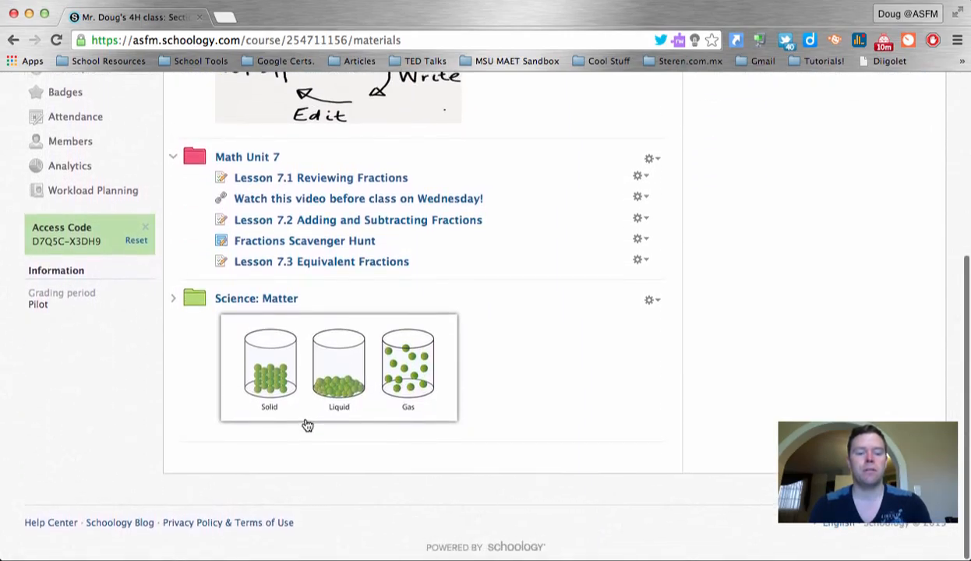
click(176, 160)
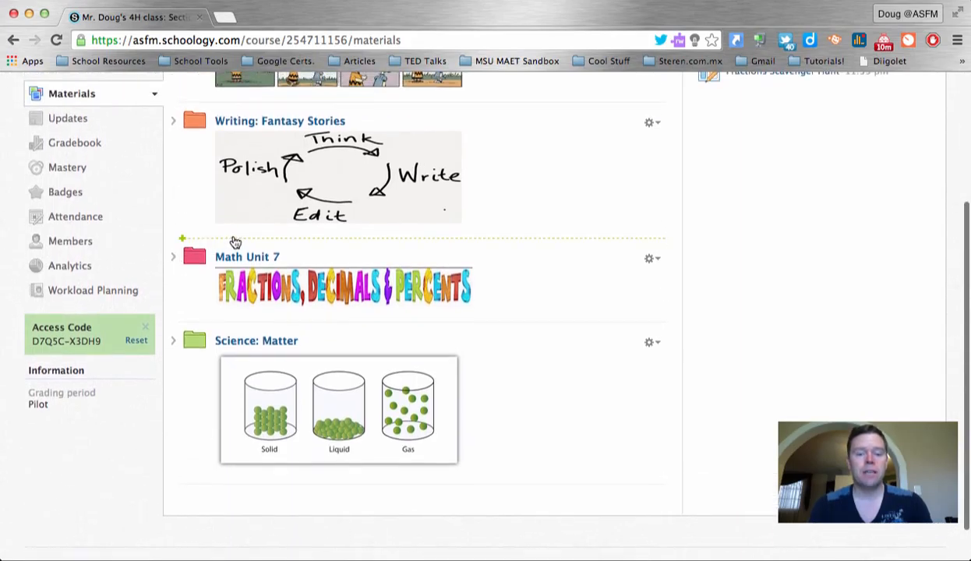
scroll(234, 242, up, 3)
scroll(234, 242, down, 3)
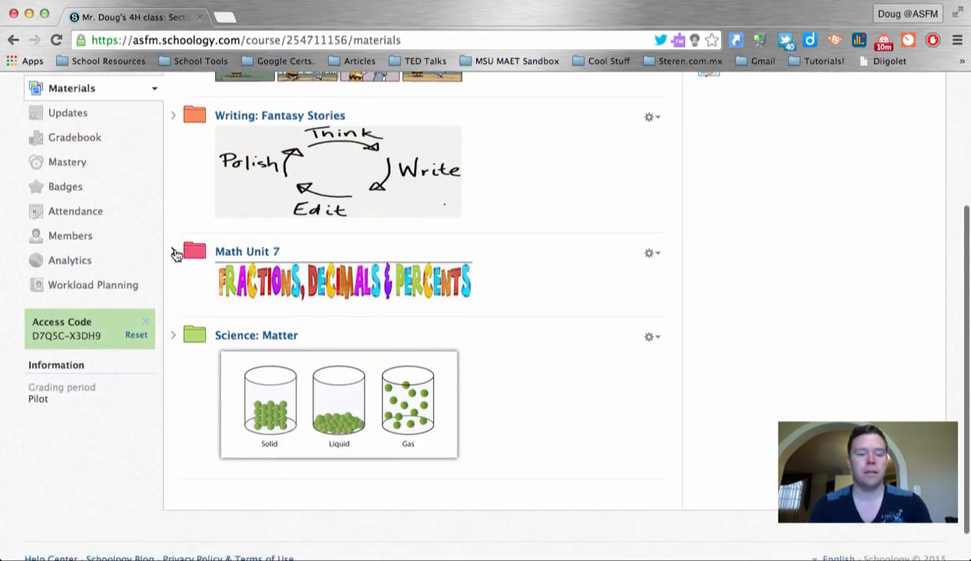
click(176, 254)
scroll(210, 343, down, 2)
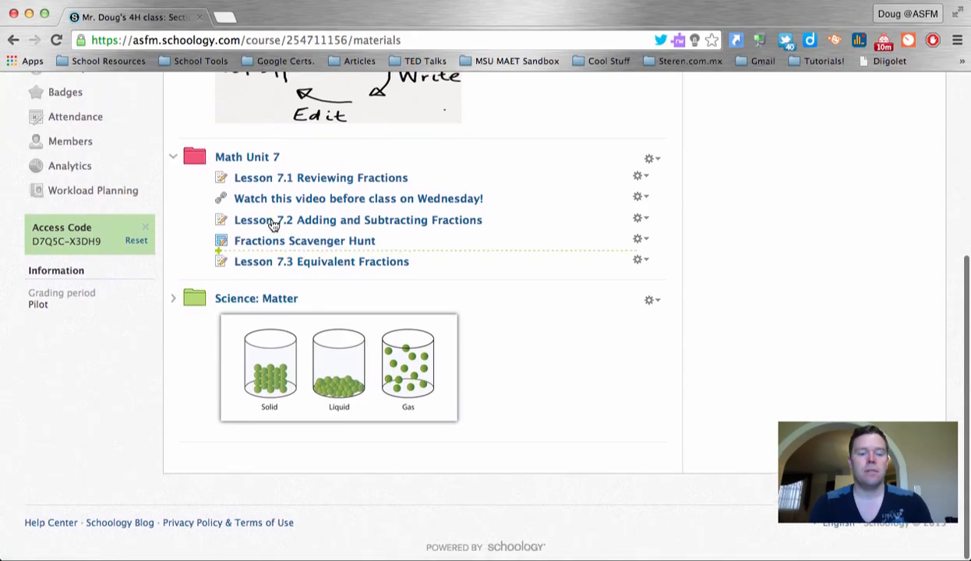
click(269, 184)
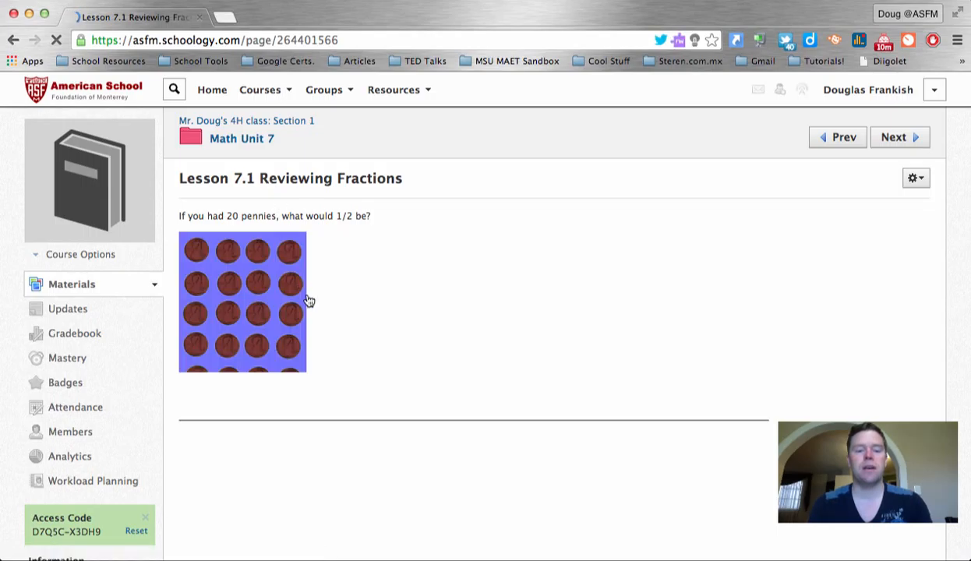
Review the Lesson 7.1 video and penny images, then go back to the Math Unit 7 folder
scroll(491, 343, down, 5)
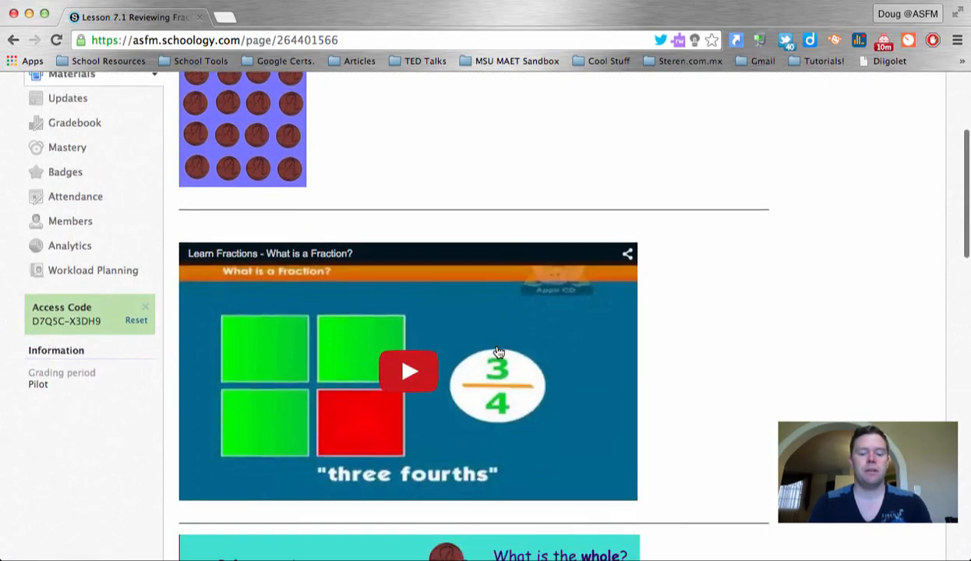
scroll(617, 400, down, 6)
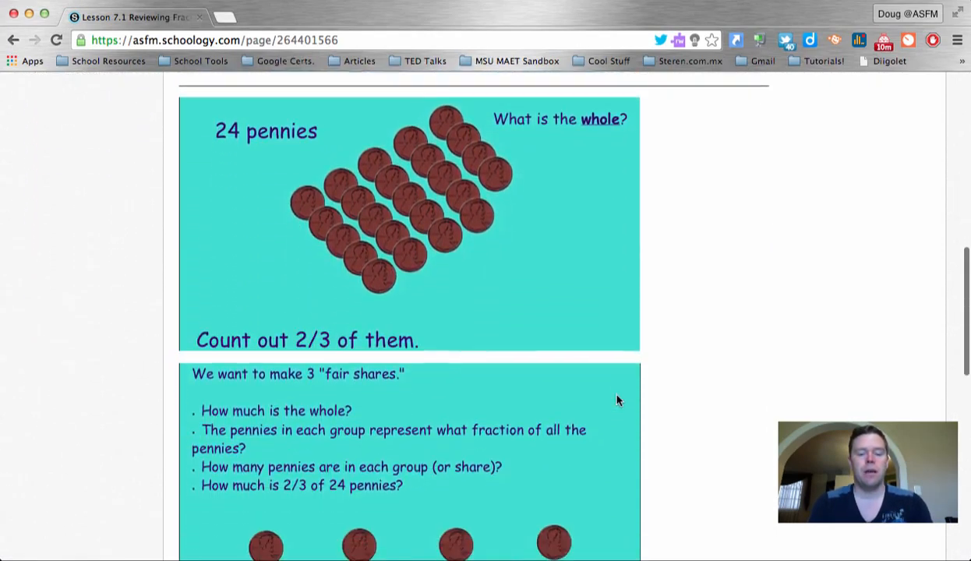
scroll(617, 400, down, 3)
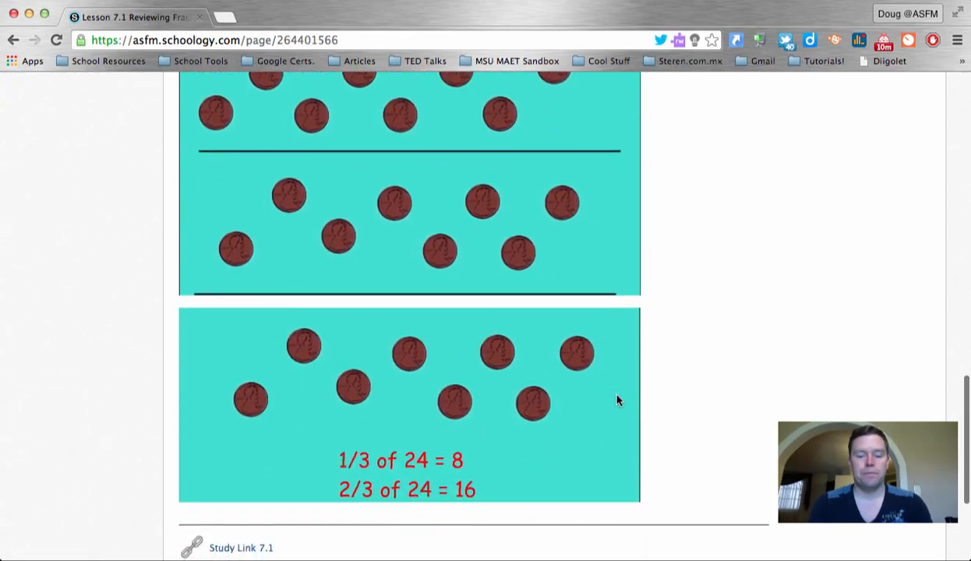
scroll(616, 400, up, 9)
scroll(616, 400, down, 10)
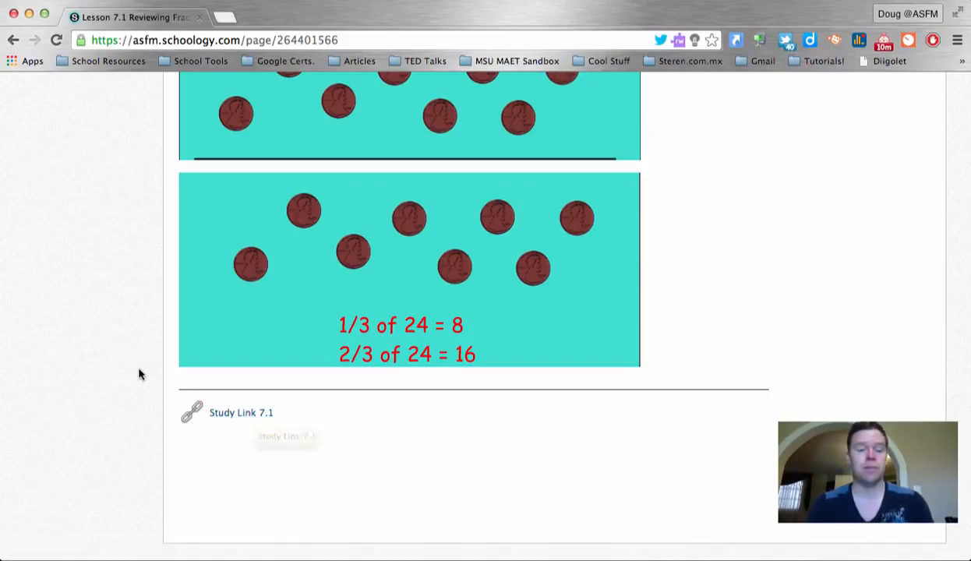
scroll(139, 375, up, 20)
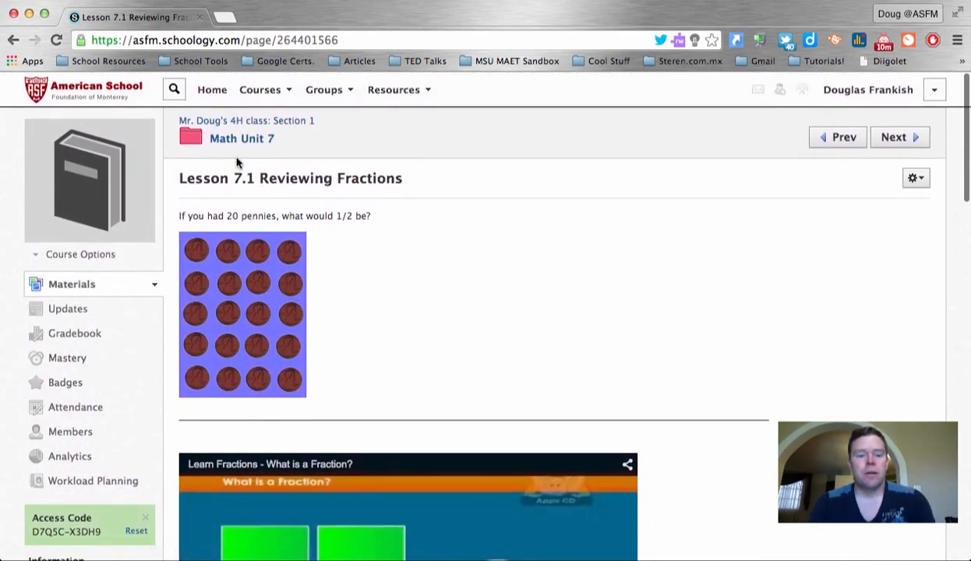
click(230, 145)
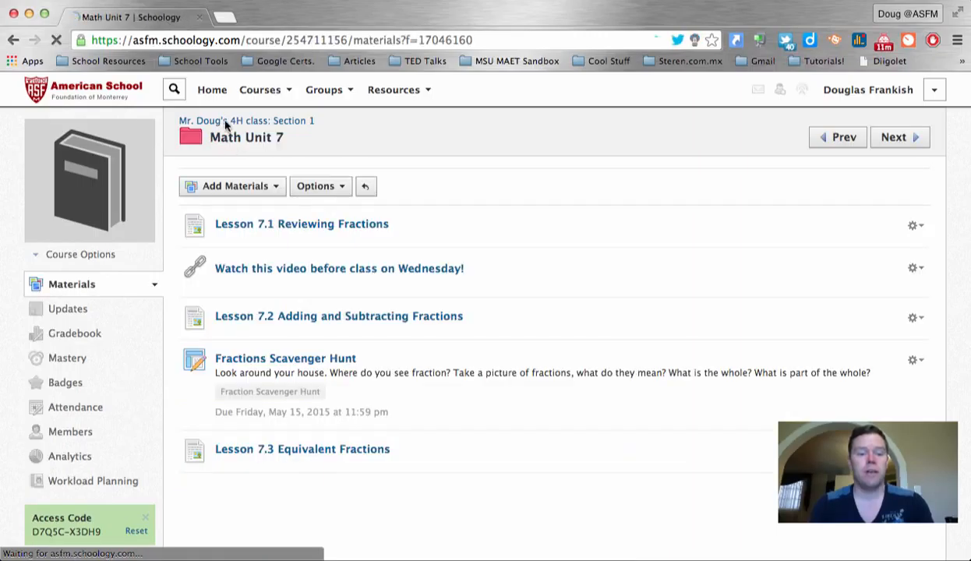
Start a new course folder titled 'Social Studies' with a dark grey folder colour
click(234, 122)
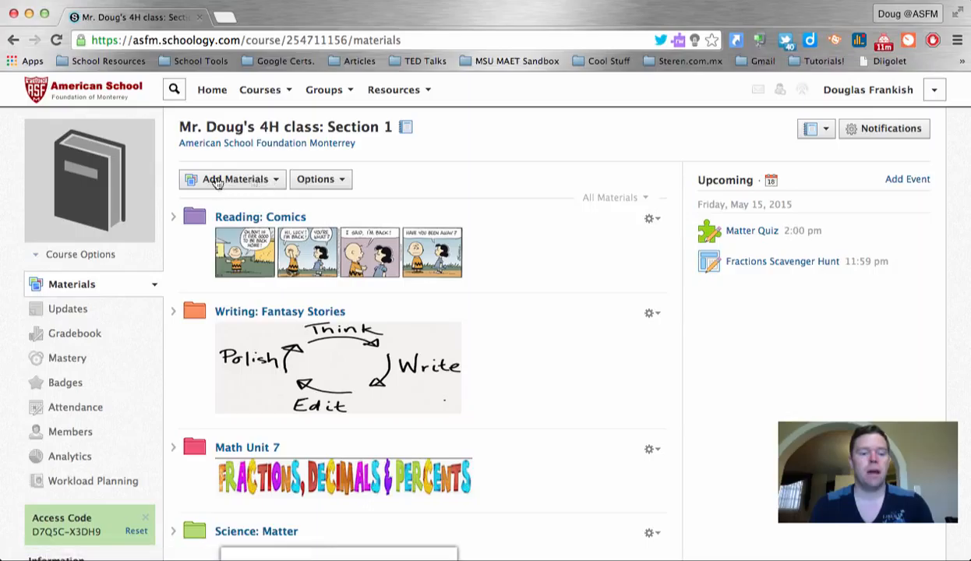
click(275, 180)
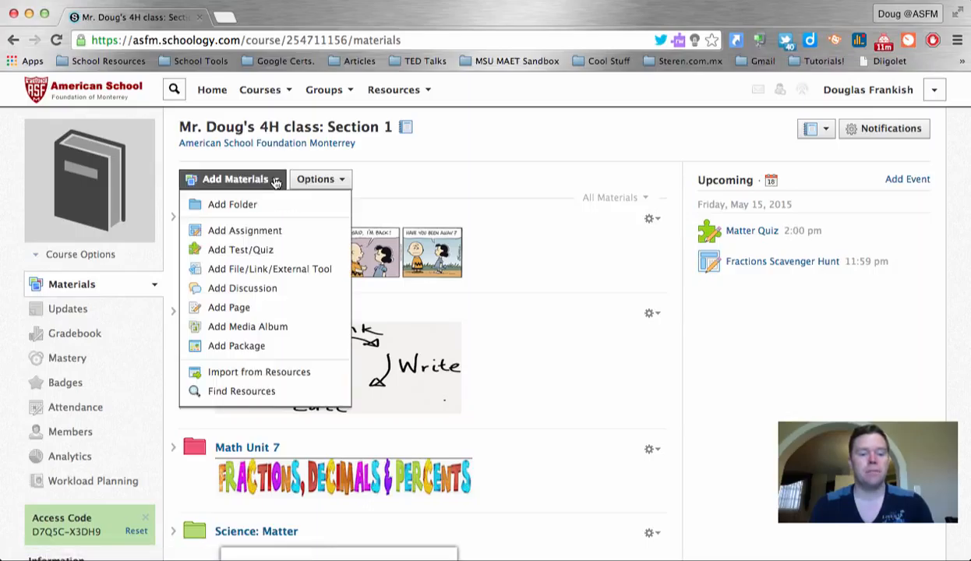
click(246, 206)
text(So)
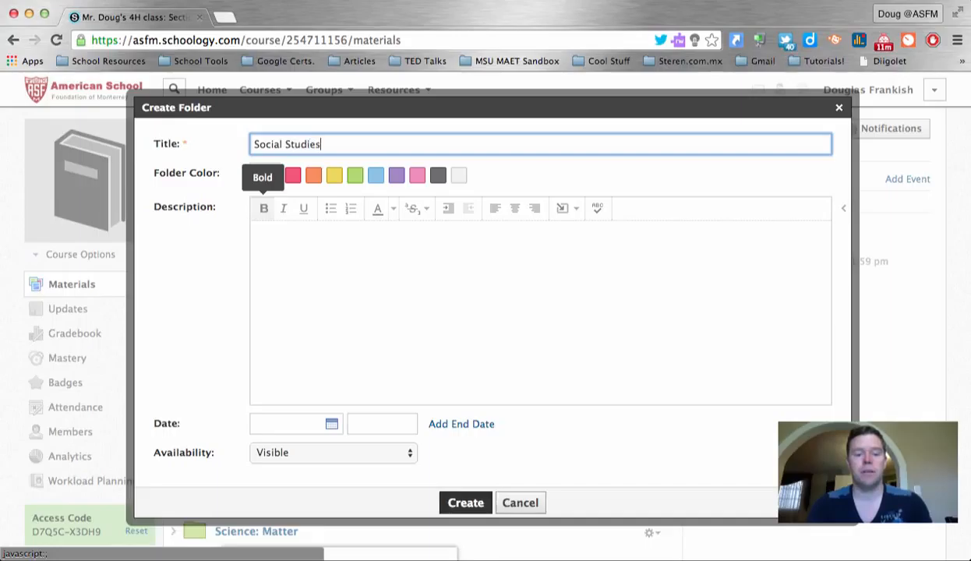
text(cial Studies)
click(392, 311)
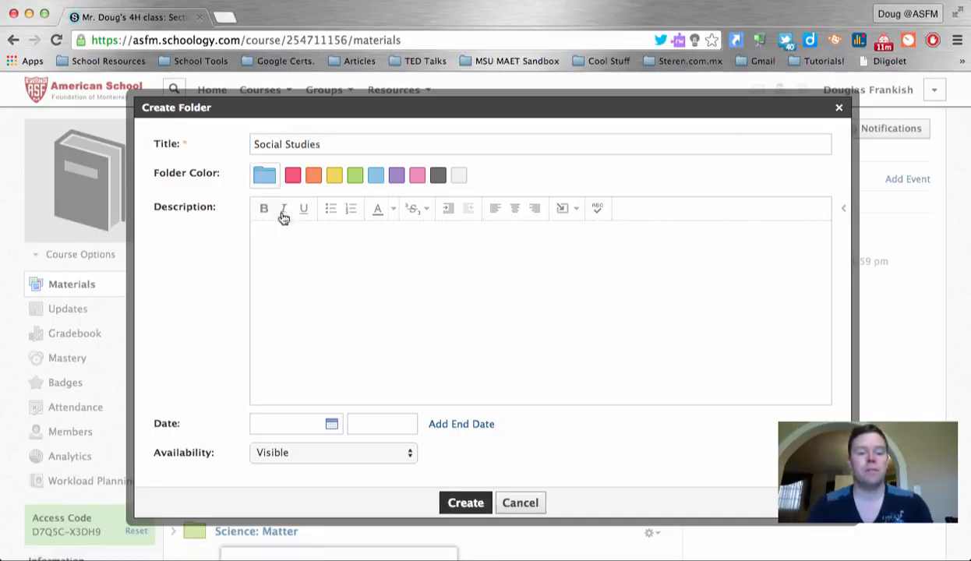
click(438, 176)
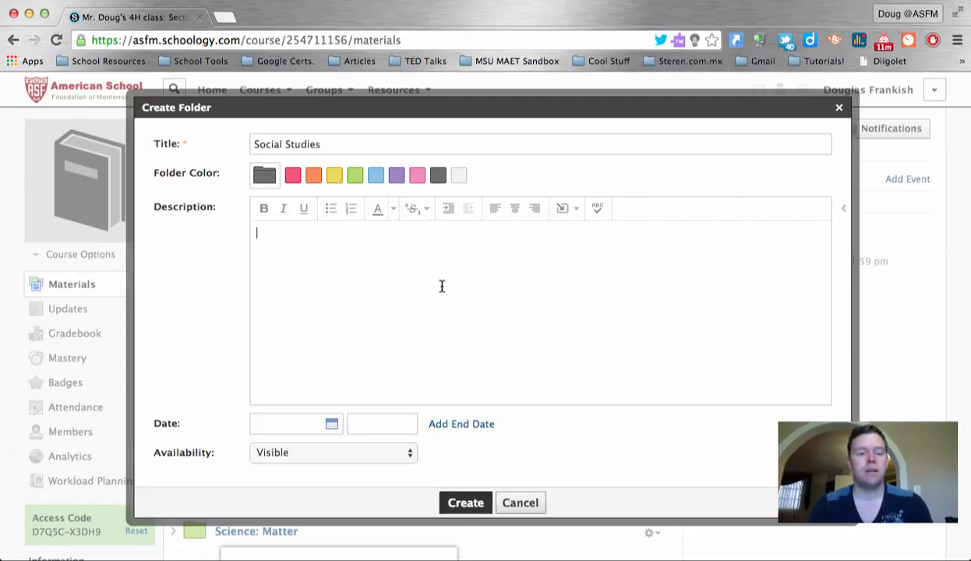
Begin inserting an image into the folder description, then cancel it without adding anything
click(564, 211)
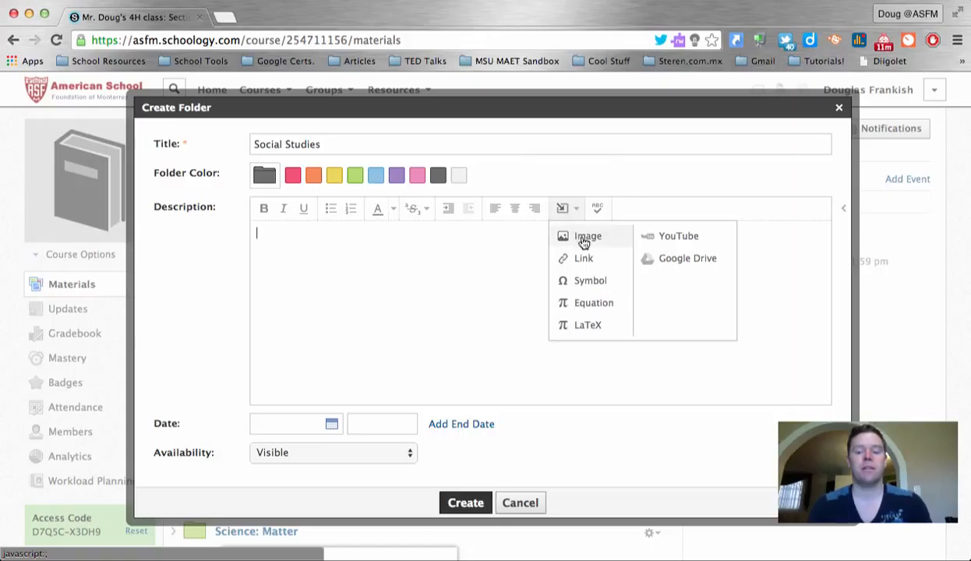
click(587, 237)
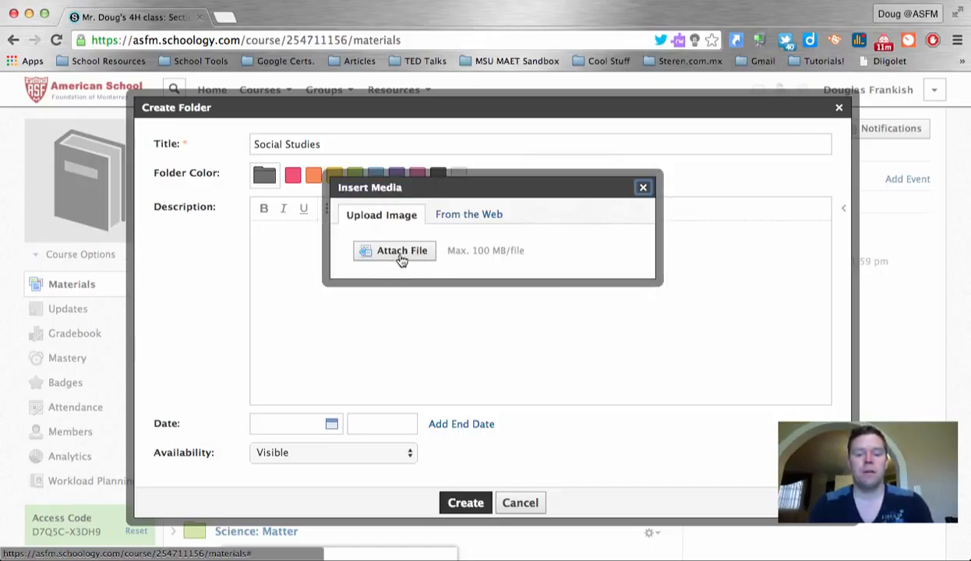
click(643, 187)
scroll(544, 338, down, 2)
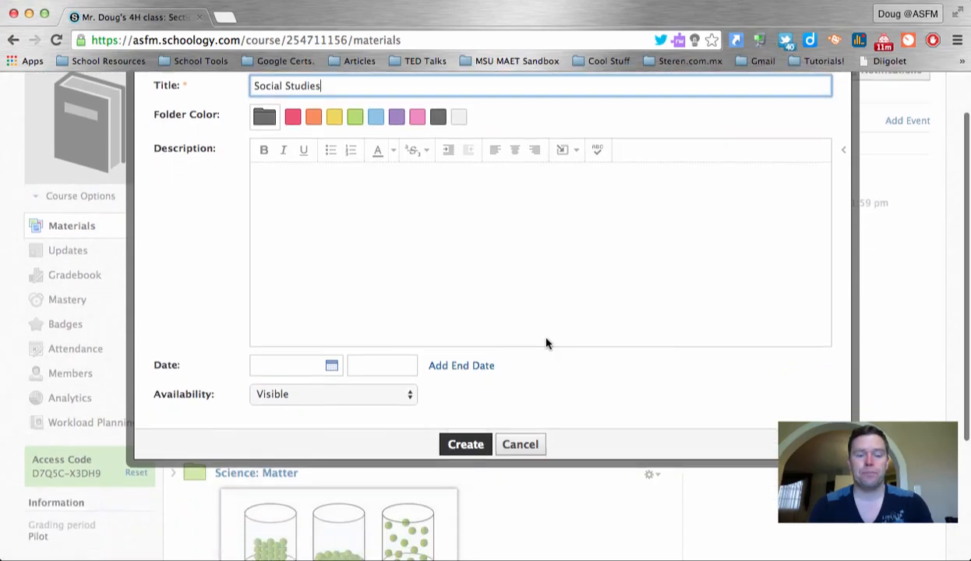
scroll(548, 342, down, 1)
scroll(542, 322, up, 1)
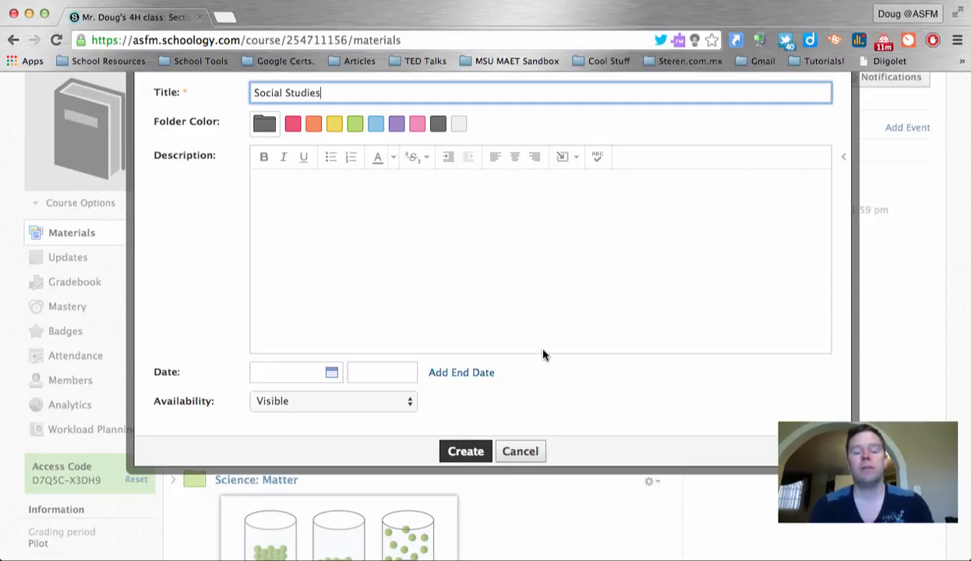
Keep the folder availability as Visible and create the Social Studies folder
click(402, 402)
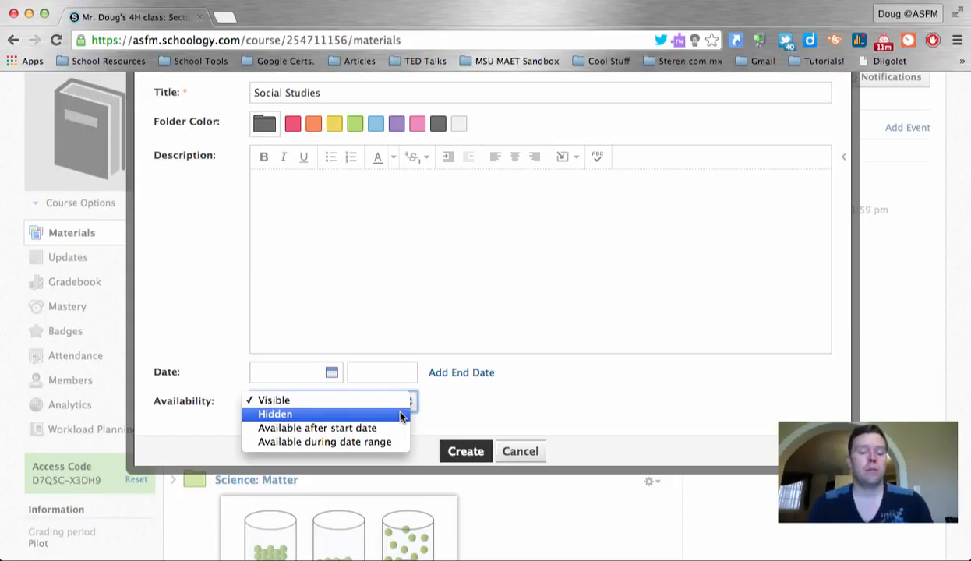
click(453, 417)
click(472, 453)
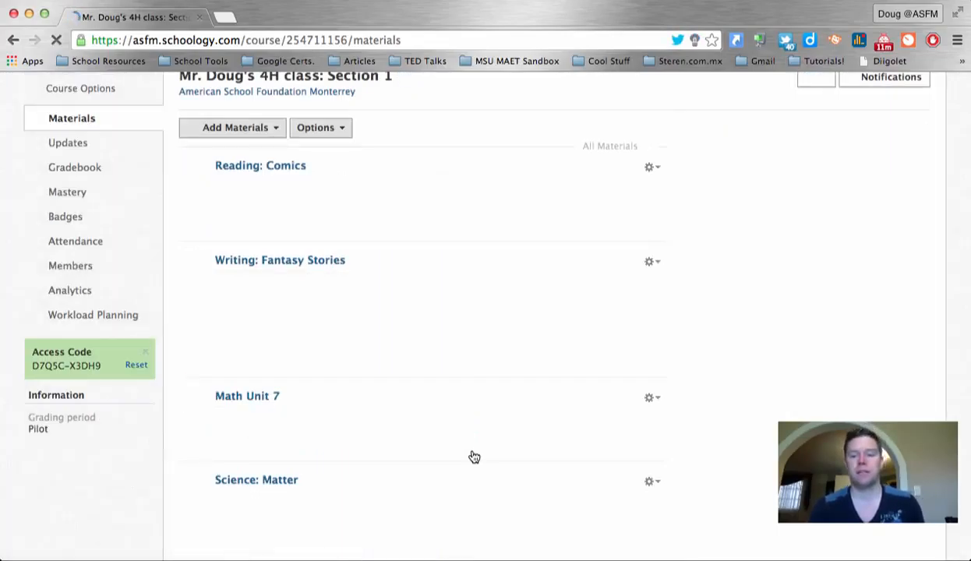
Open the new, still-empty Social Studies folder from the materials list
scroll(474, 456, down, 5)
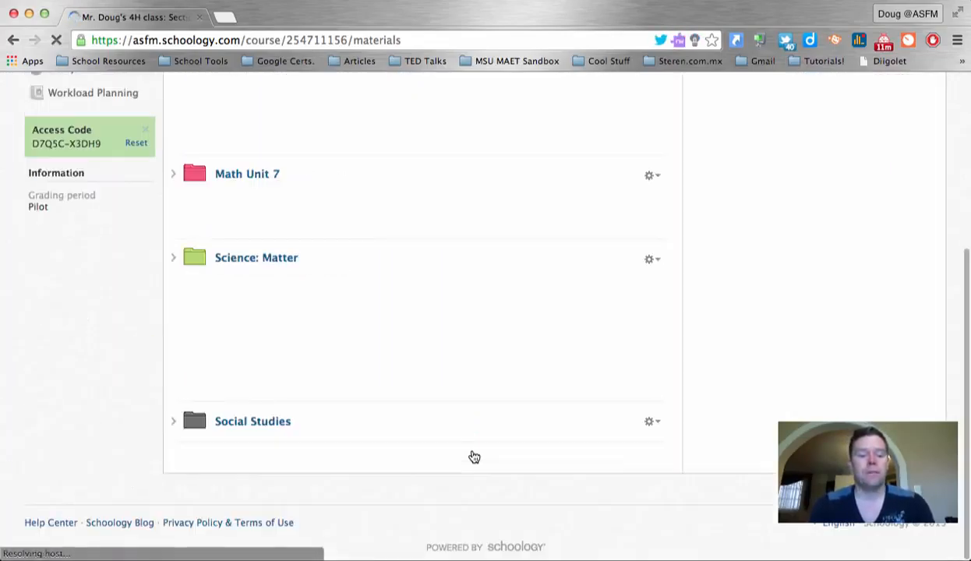
click(238, 427)
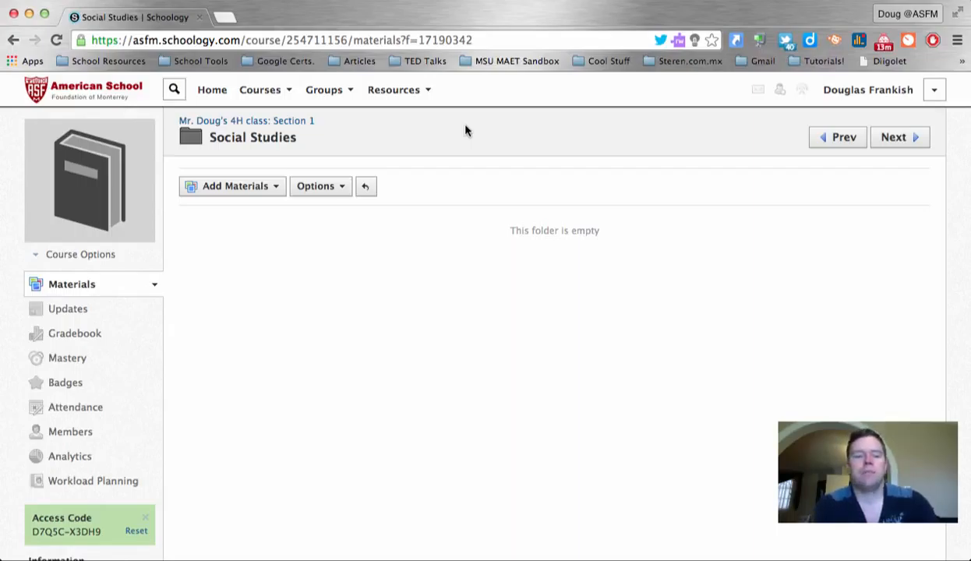
Add a new page titled Lesson1 and choose YouTube as content for its body
click(277, 187)
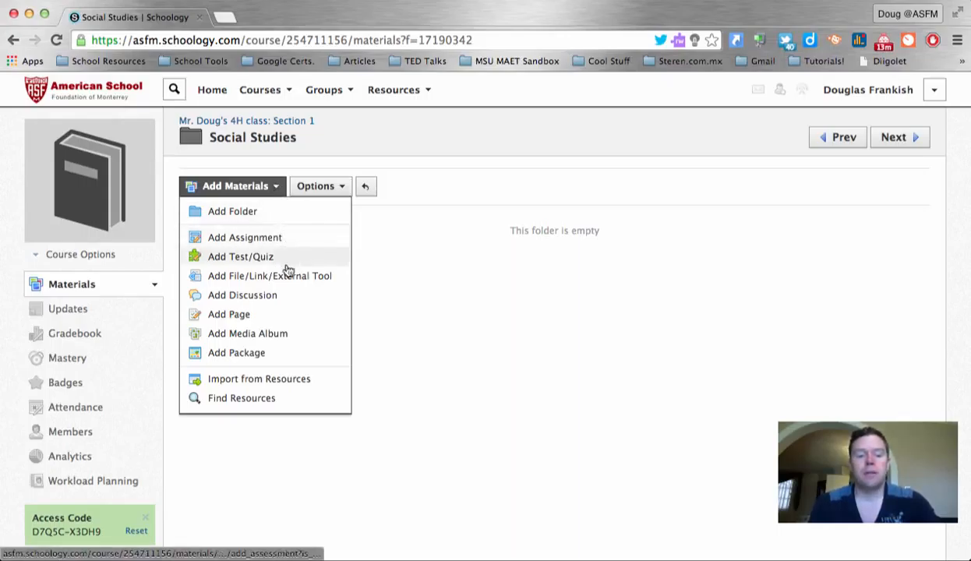
click(287, 321)
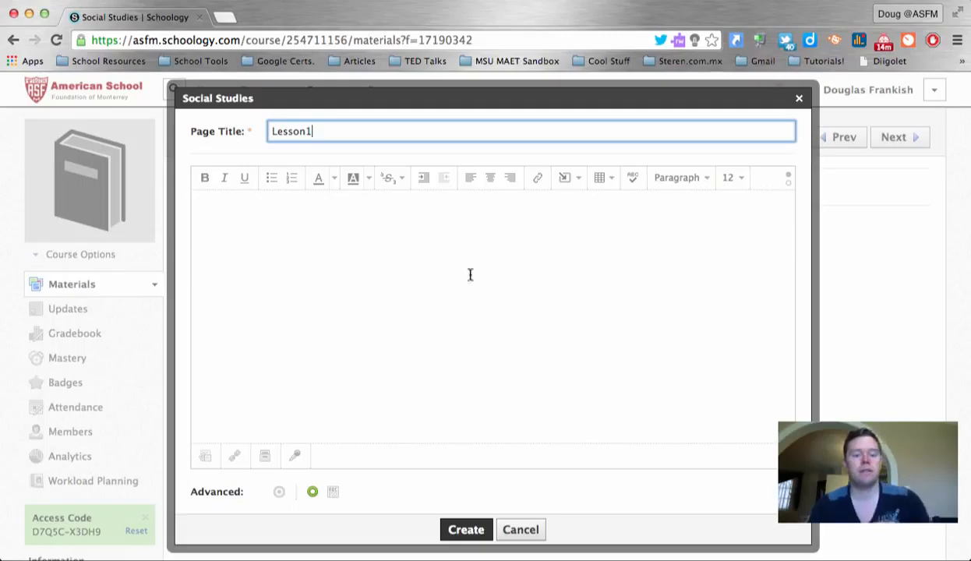
click(453, 339)
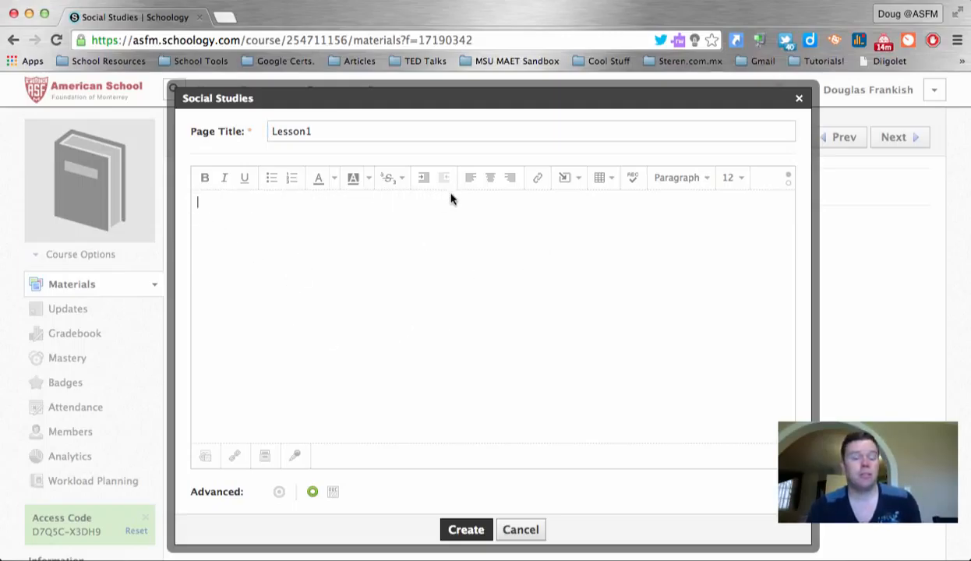
click(579, 181)
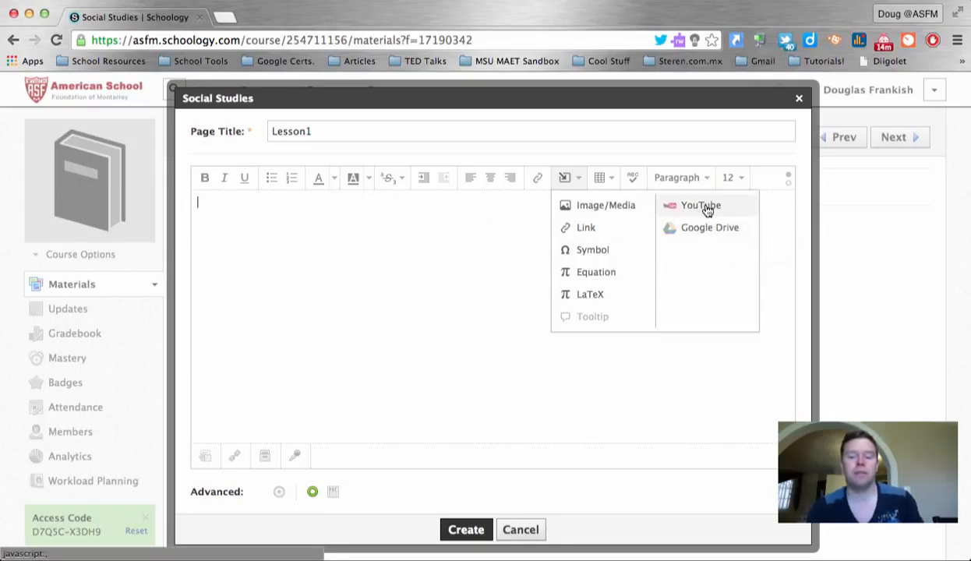
click(705, 207)
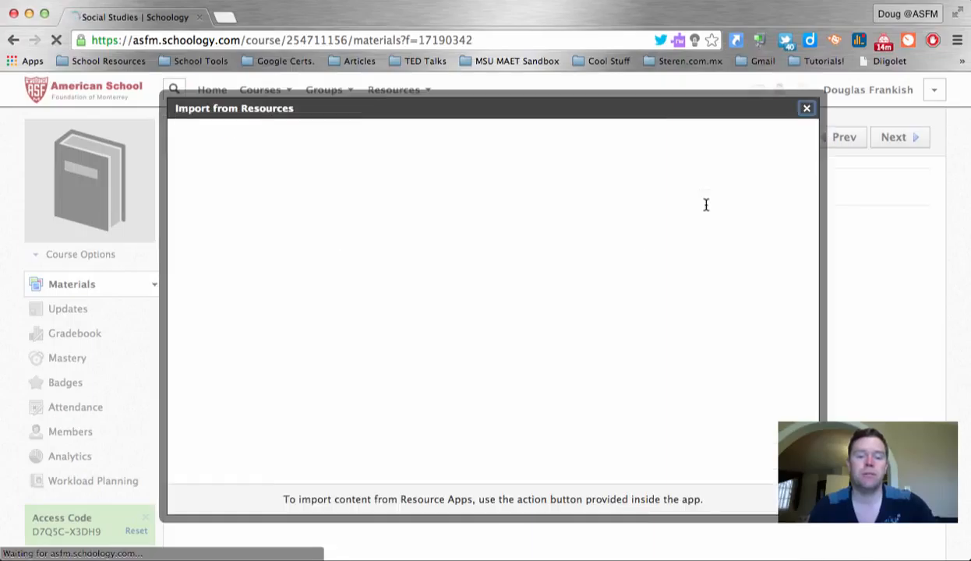
Search YouTube for 'native americans' and embed the 'We Are Still Here' documentary
click(325, 176)
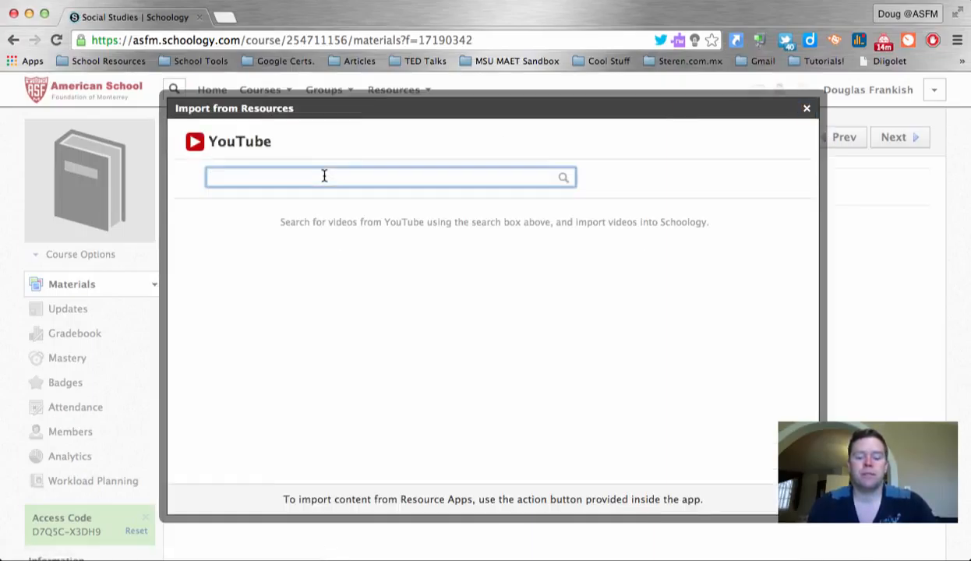
text(native ameri)
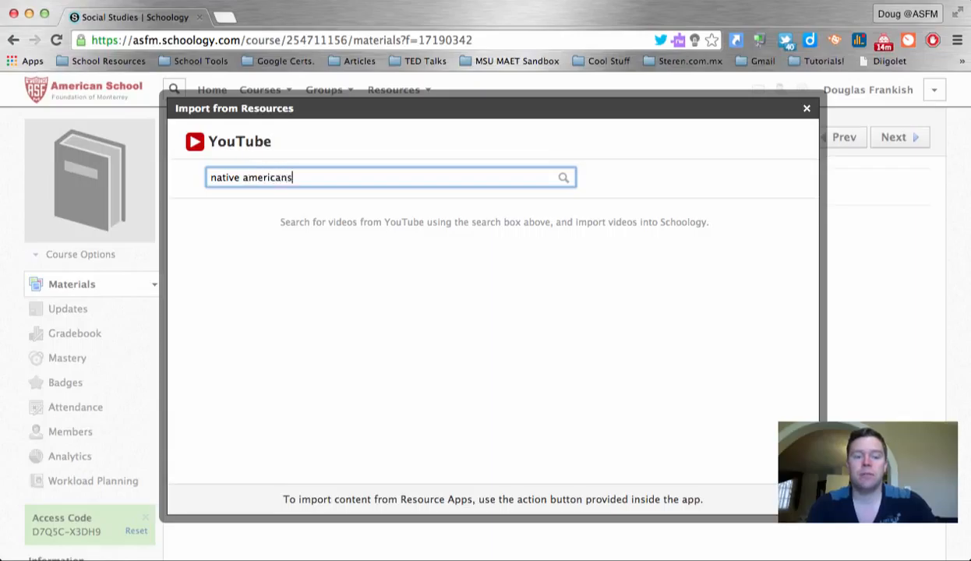
text(cans)
key(Return)
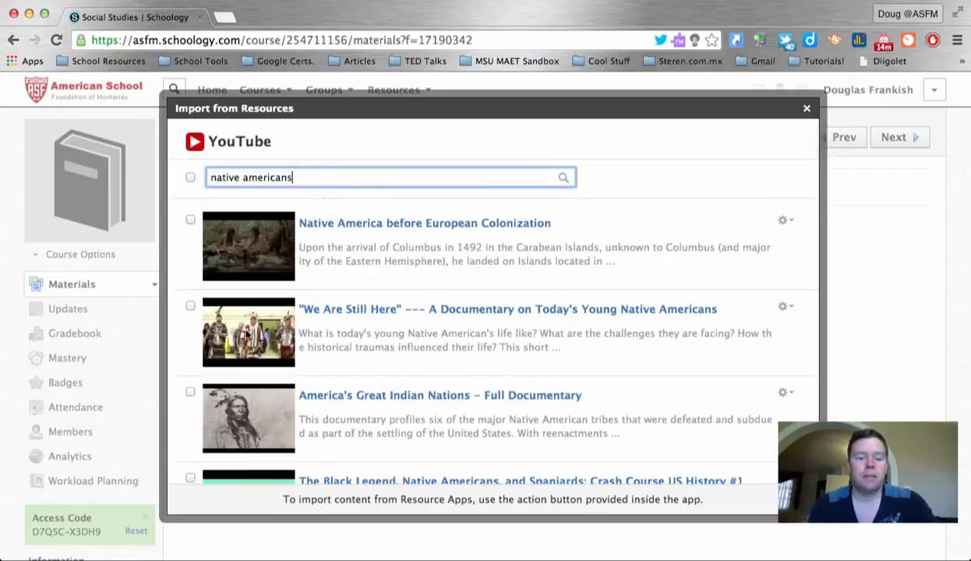
click(190, 306)
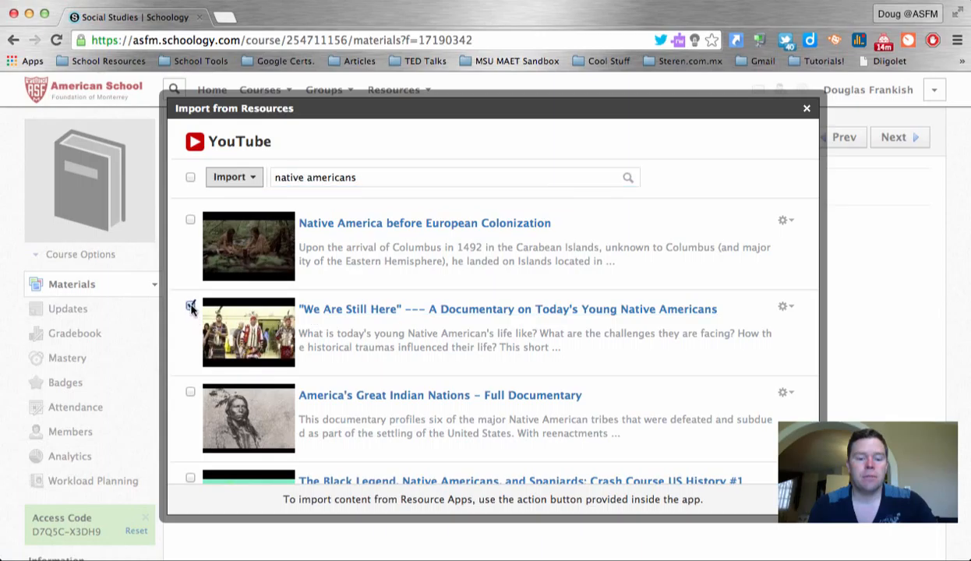
click(239, 177)
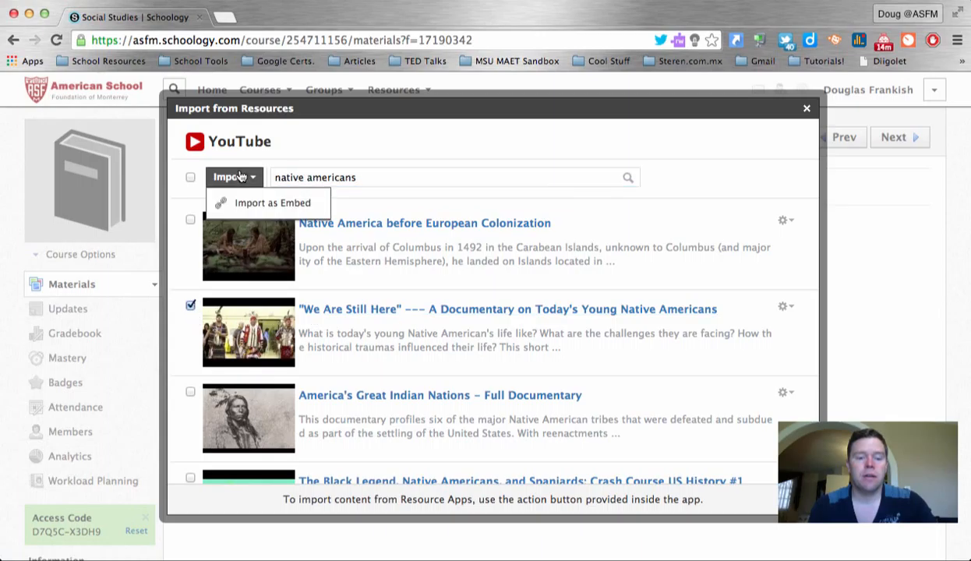
click(309, 204)
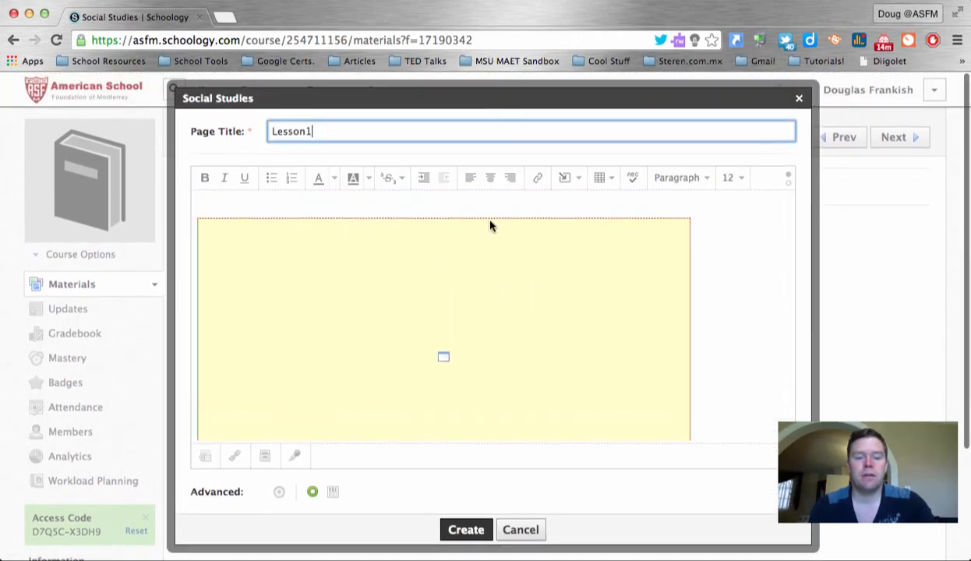
Save the Lesson1 page and open it to view the embedded documentary
click(466, 529)
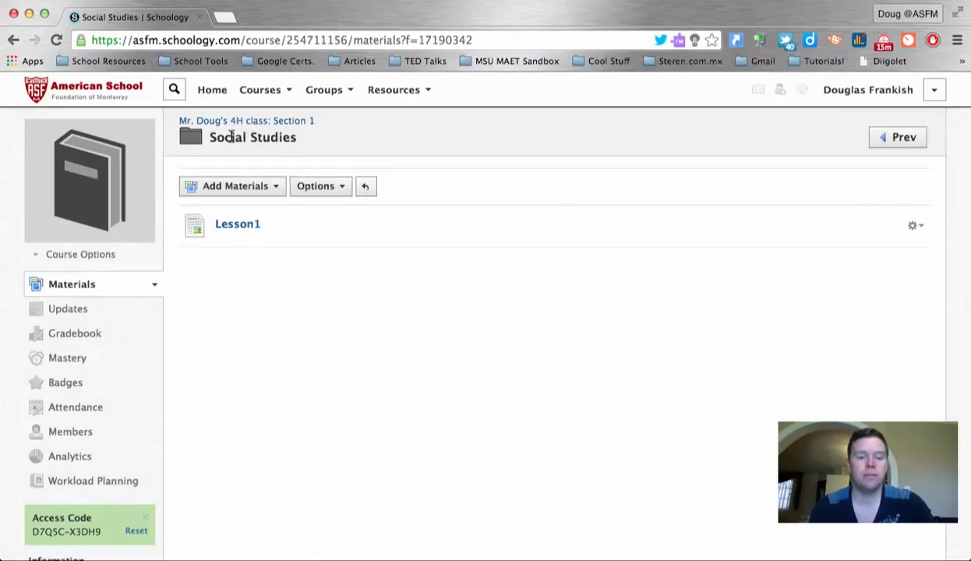
click(237, 226)
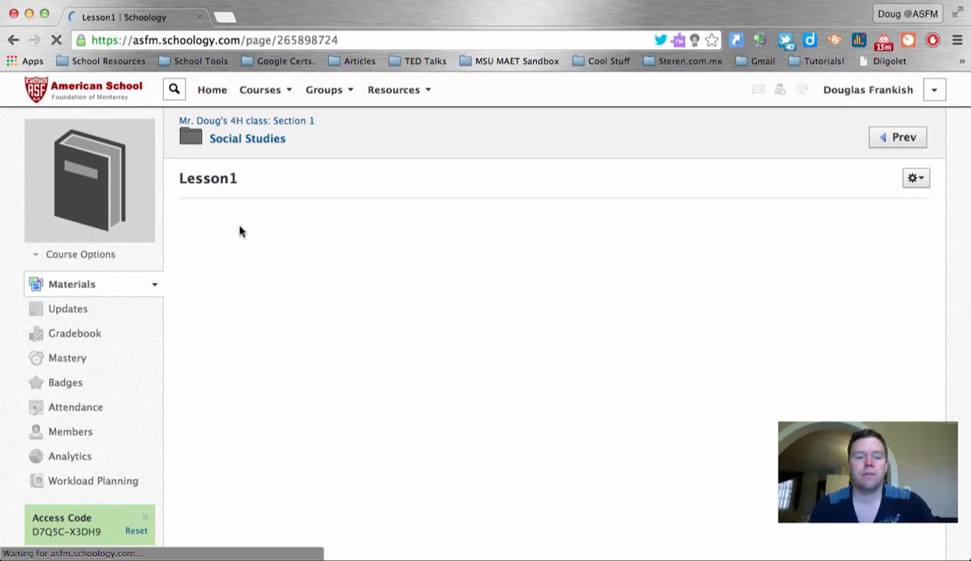
scroll(272, 222, down, 3)
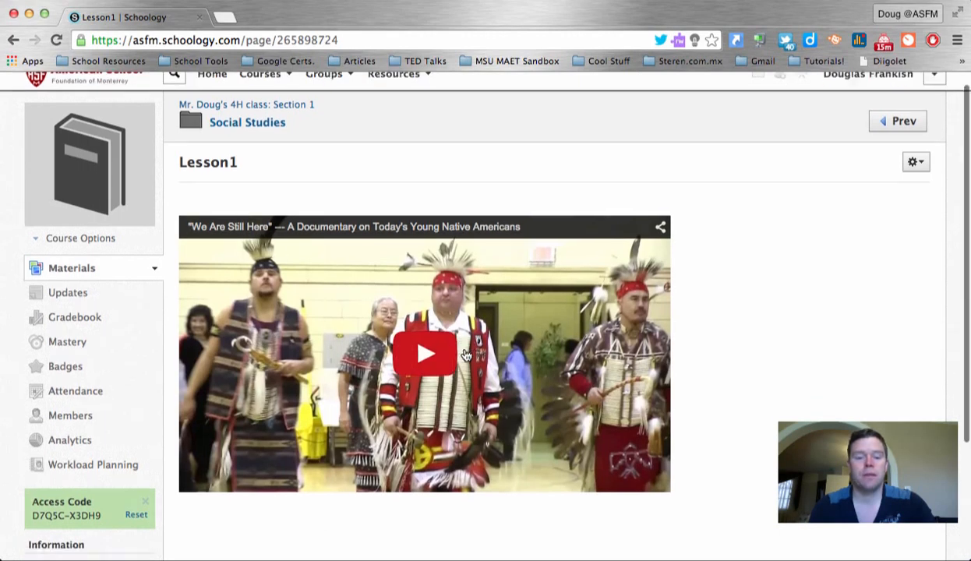
scroll(564, 320, up, 2)
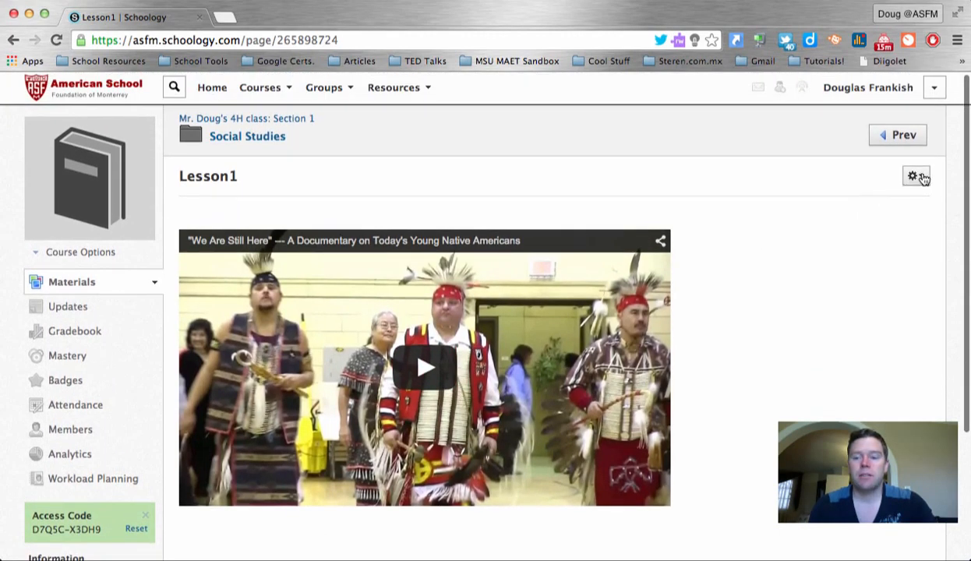
Edit Lesson1 to add 'Title:' and 'Discussion' lines above the video, then place the cursor below it
click(917, 177)
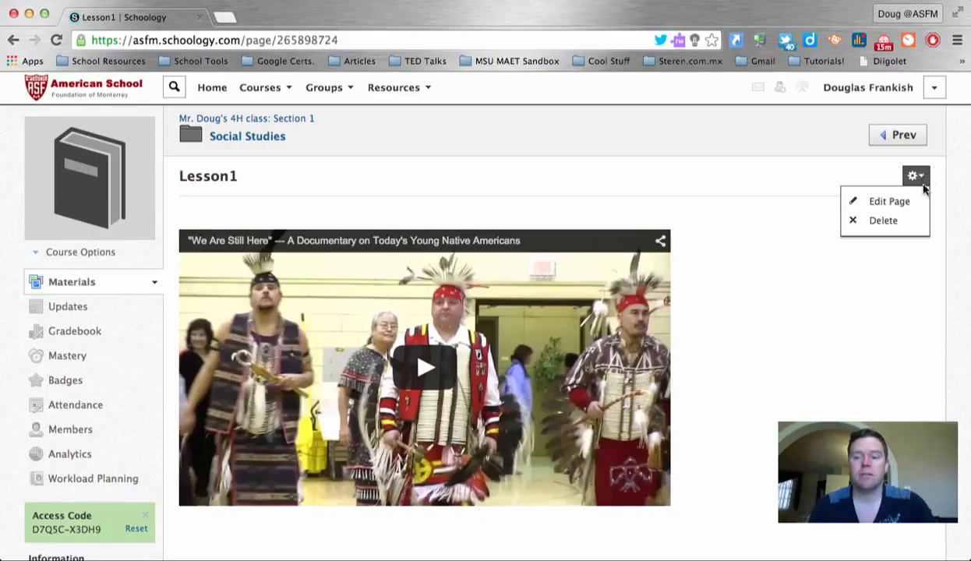
click(916, 203)
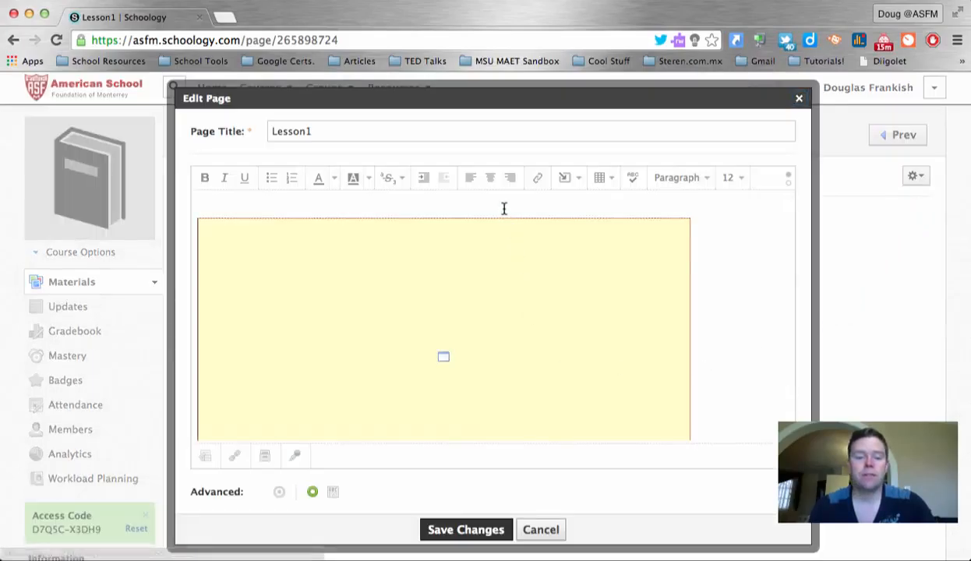
key(Return)
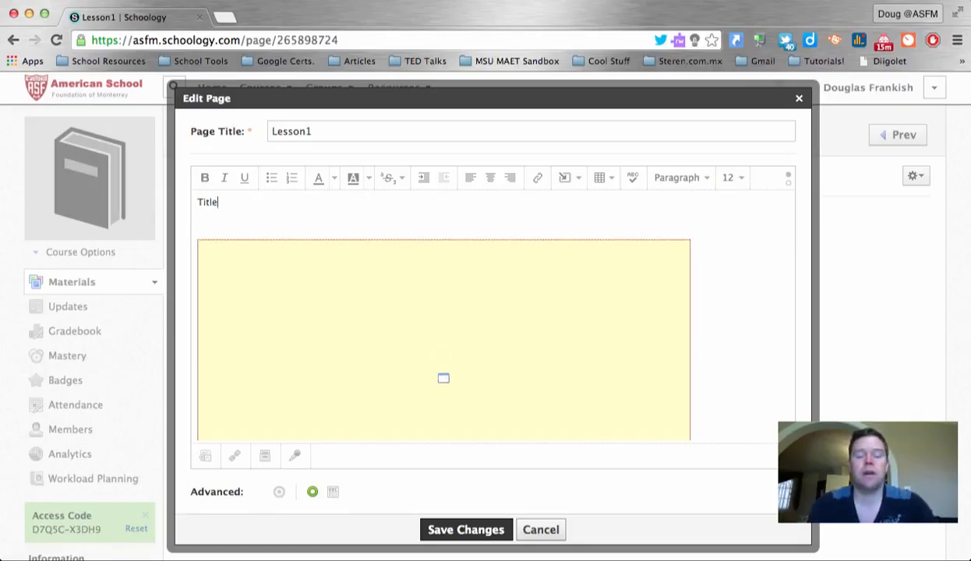
key(Return)
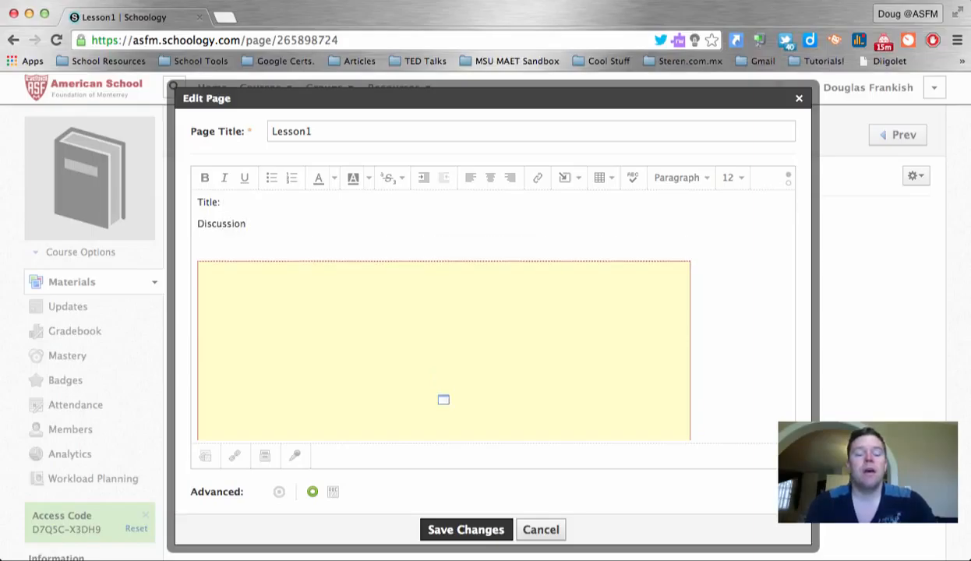
scroll(537, 225, down, 5)
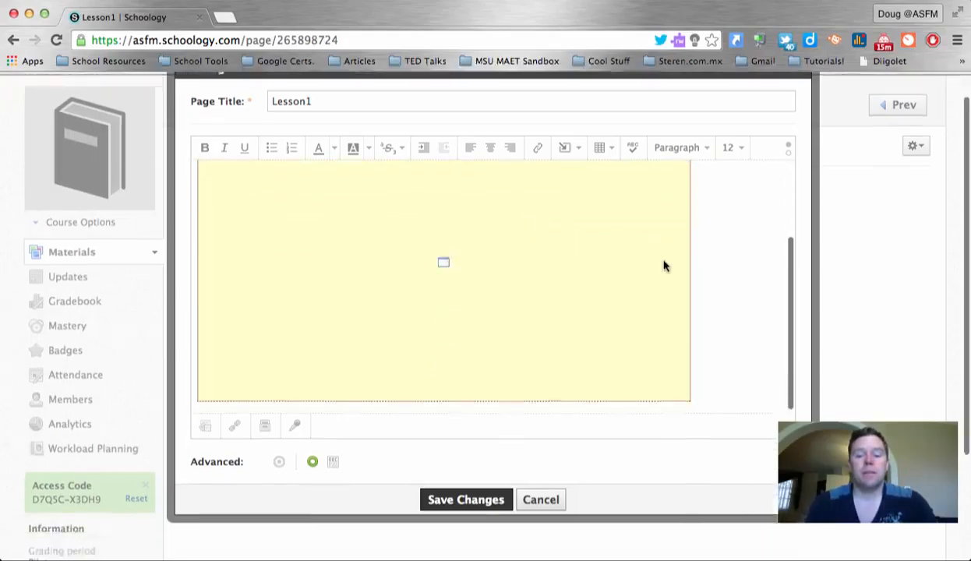
click(717, 284)
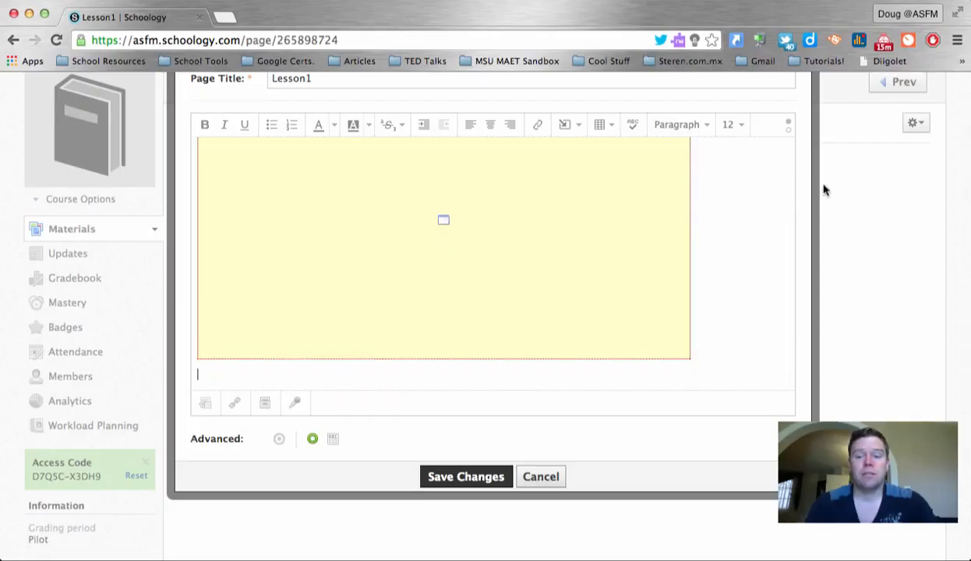
click(572, 125)
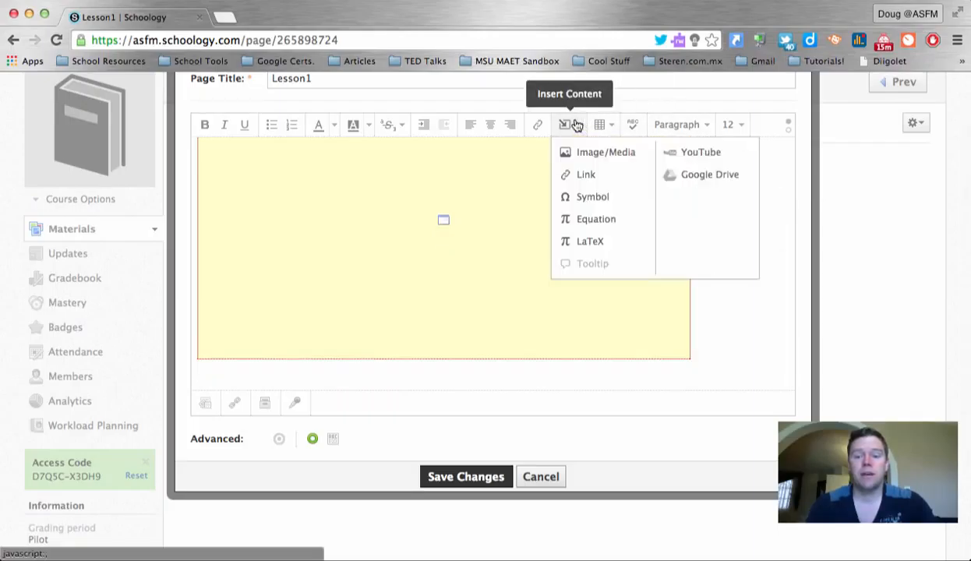
Embed the Google Drive document 'Matter Book' below the video using Import Embed
click(711, 176)
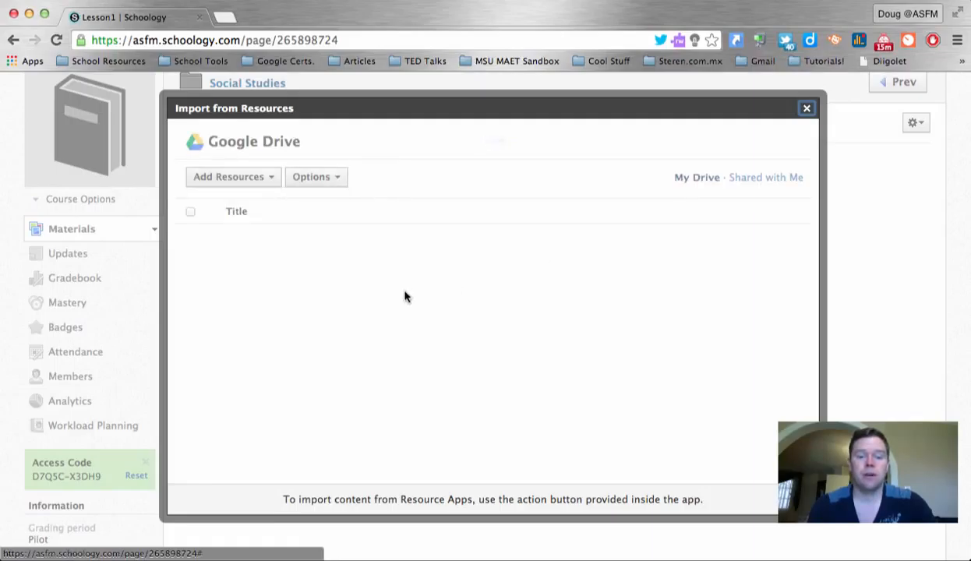
scroll(405, 296, down, 3)
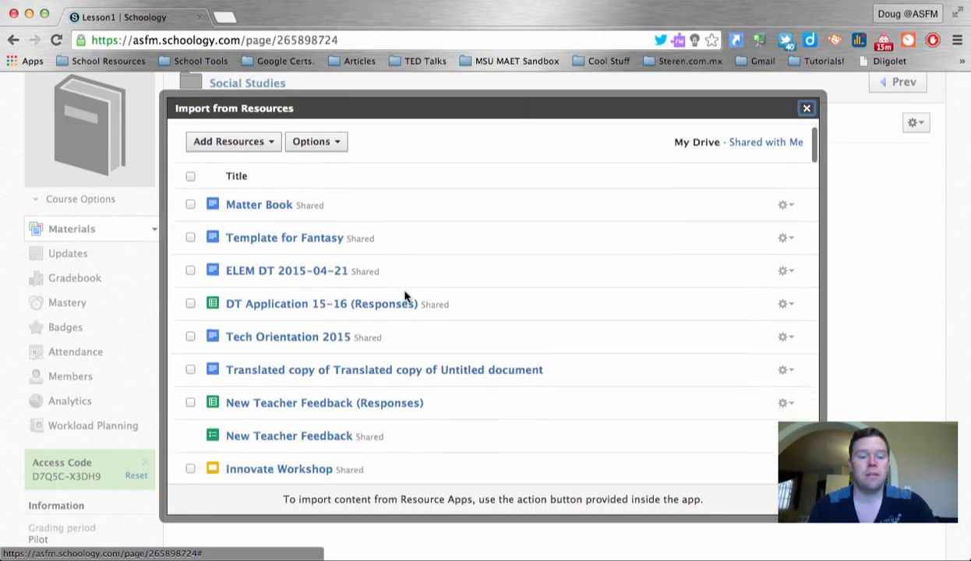
scroll(405, 296, up, 5)
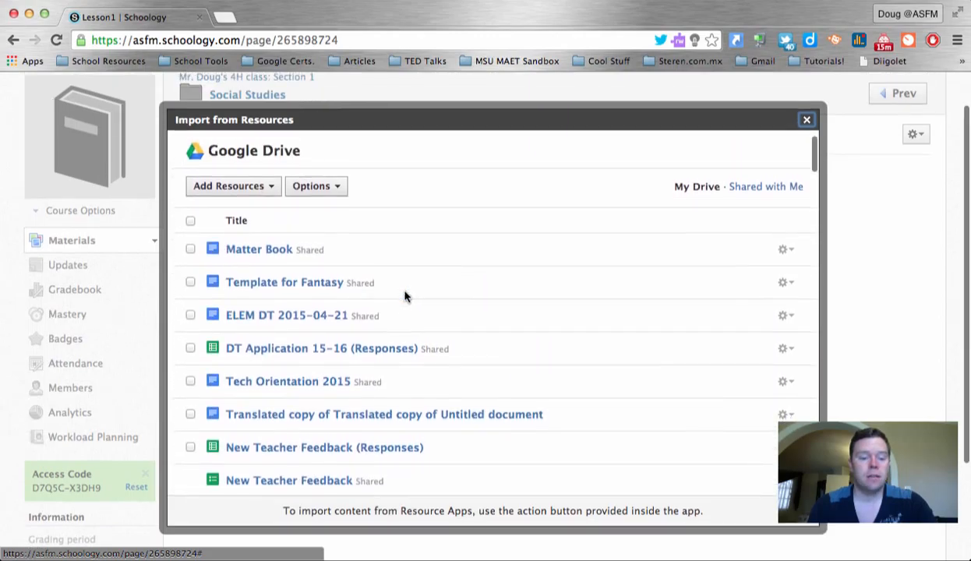
click(191, 247)
click(207, 187)
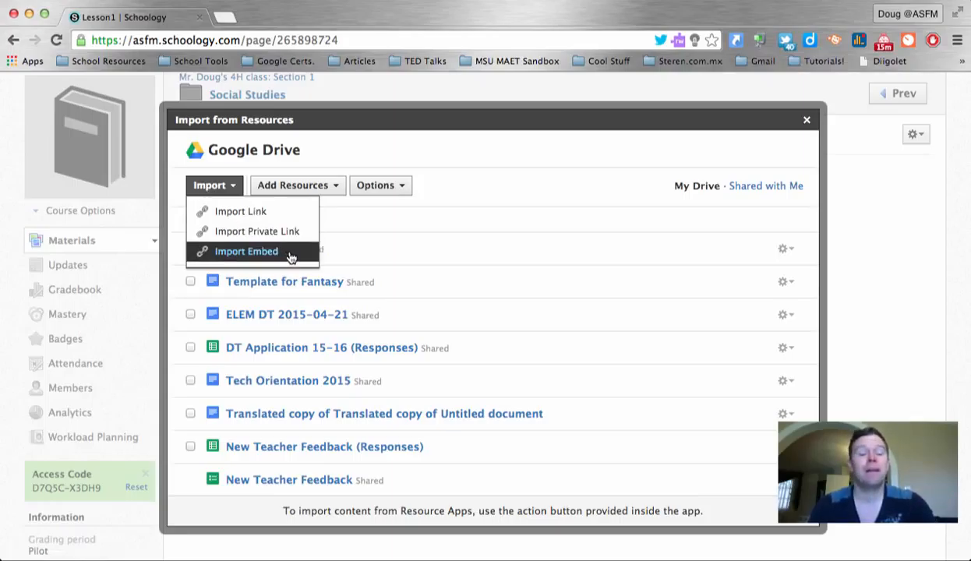
click(247, 251)
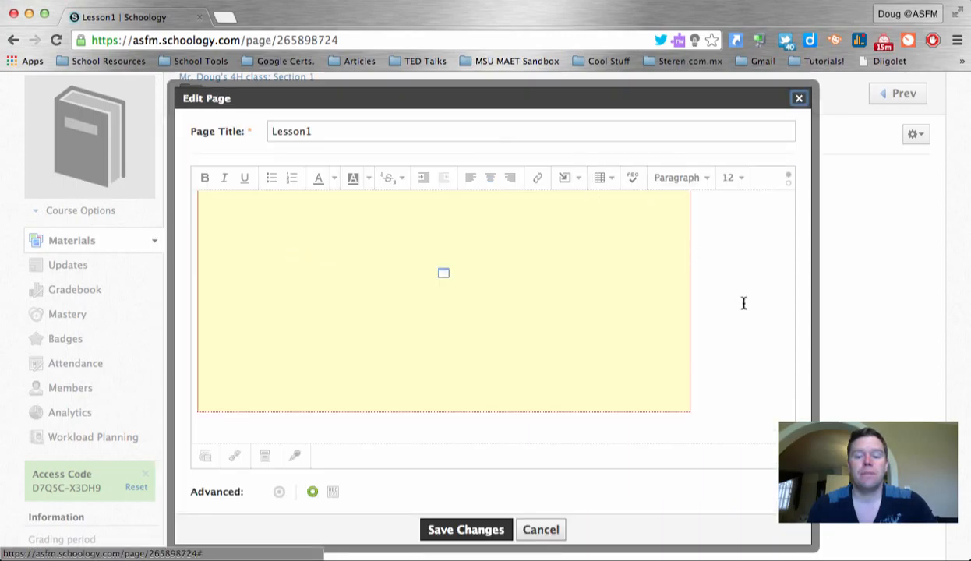
scroll(742, 303, down, 10)
scroll(568, 351, up, 5)
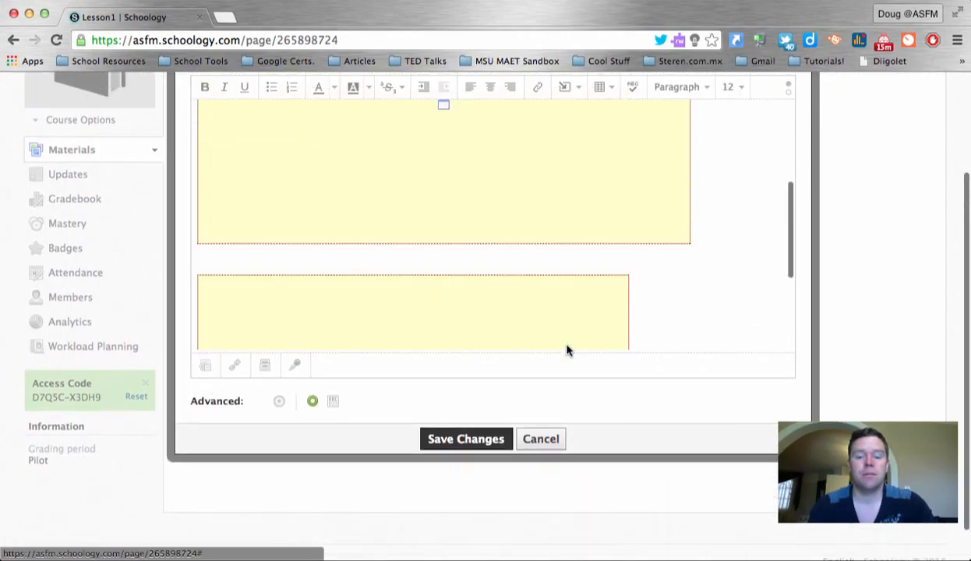
Save Lesson1 and scroll through the seven-page Matter Book viewer to verify it
click(475, 439)
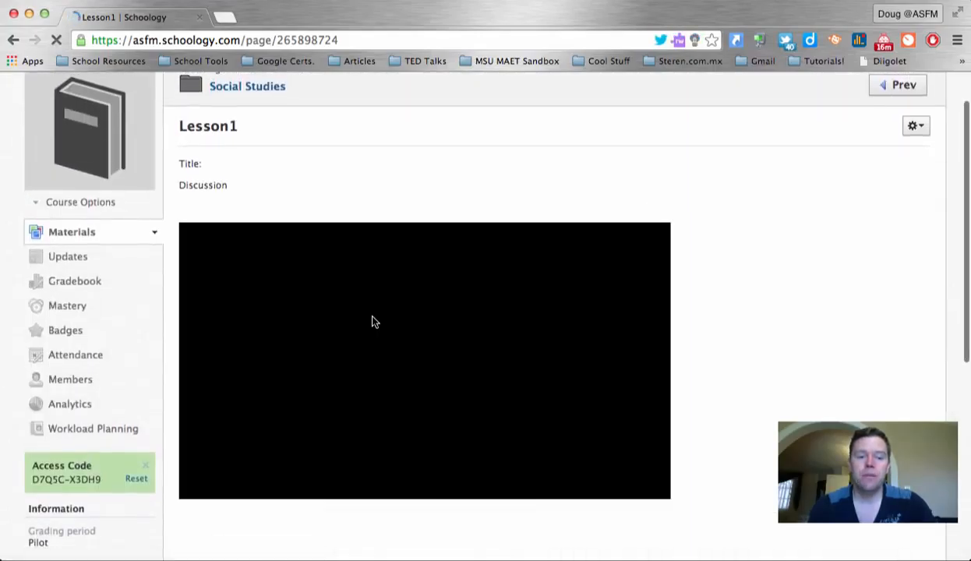
scroll(504, 314, down, 20)
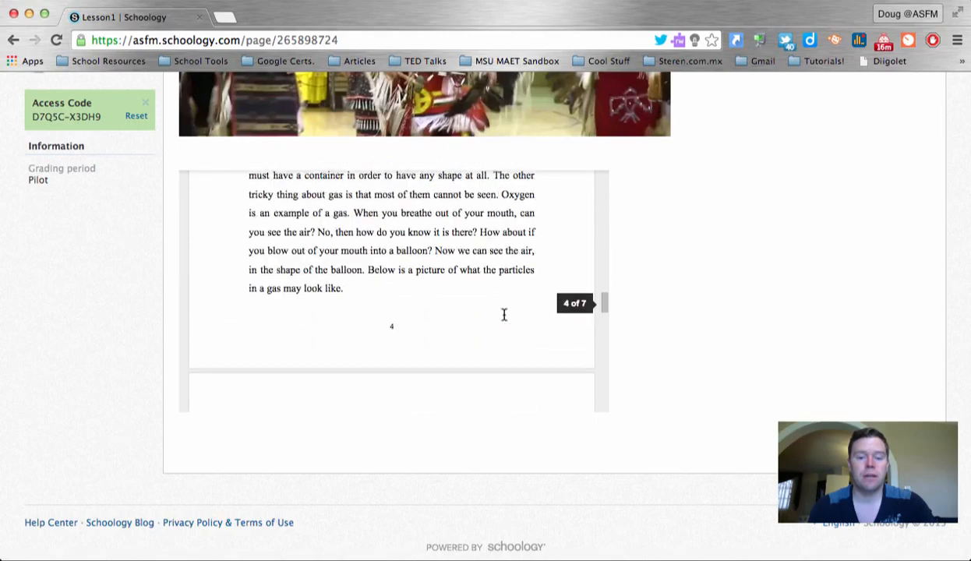
scroll(504, 314, down, 15)
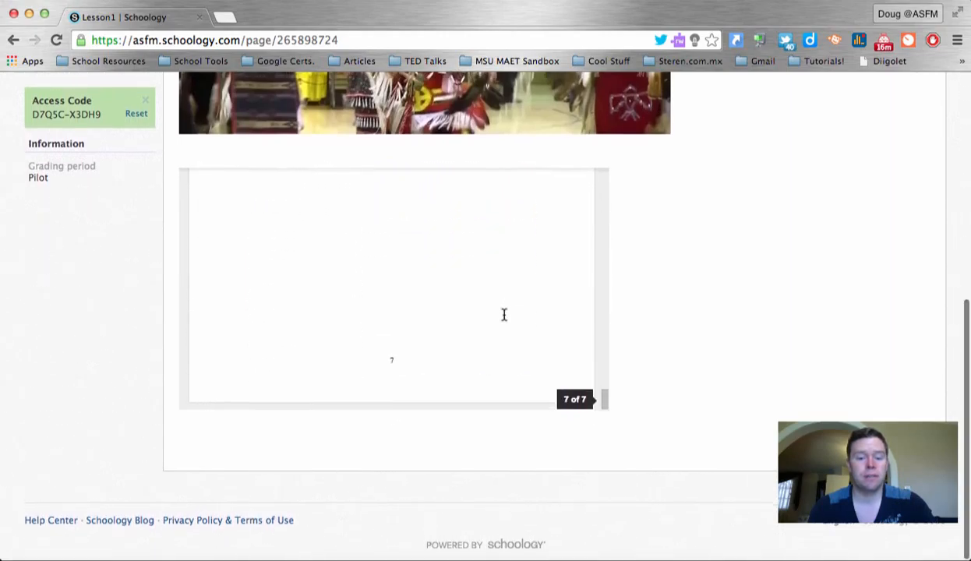
scroll(503, 314, up, 20)
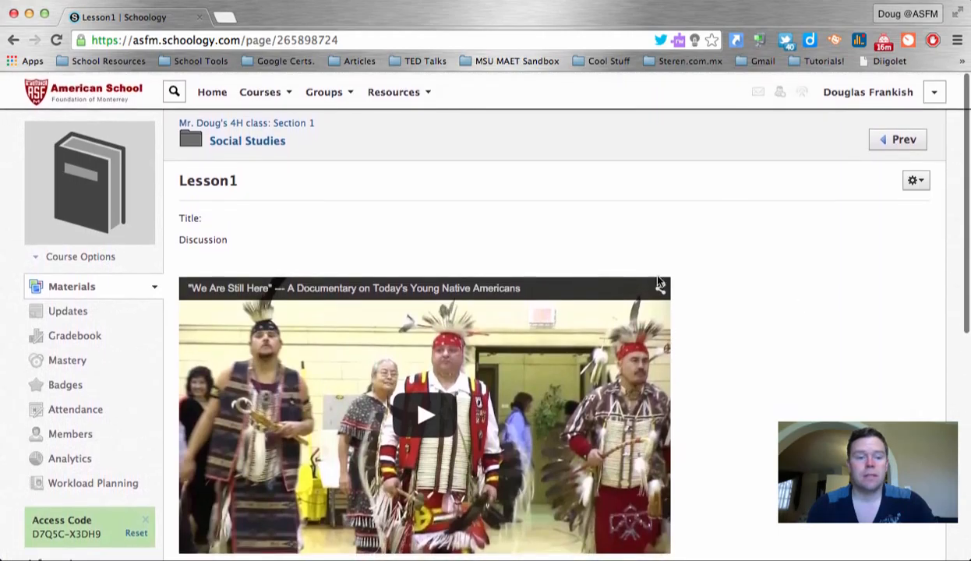
Go back to the 4H class course materials list via the breadcrumb
click(219, 122)
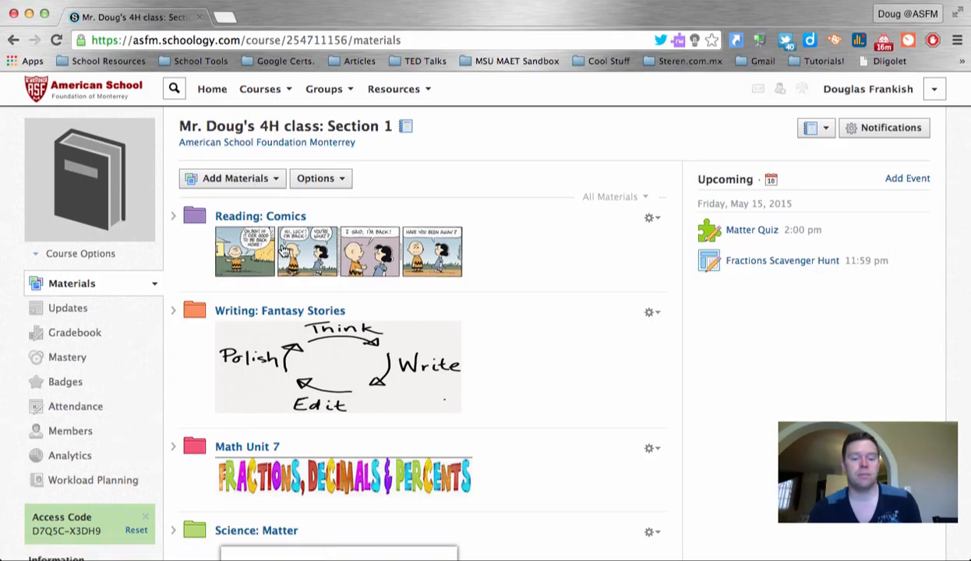
scroll(284, 250, down, 5)
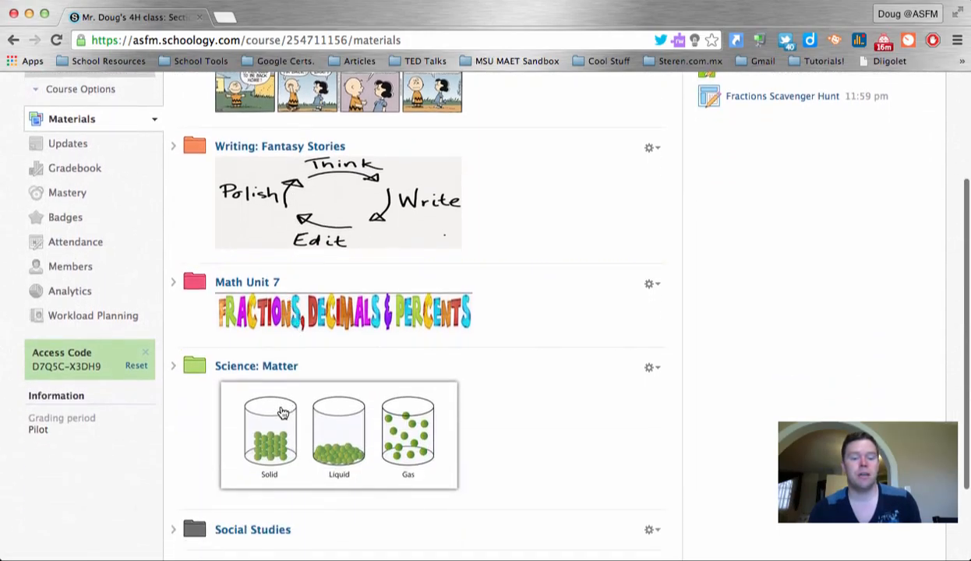
scroll(283, 414, down, 3)
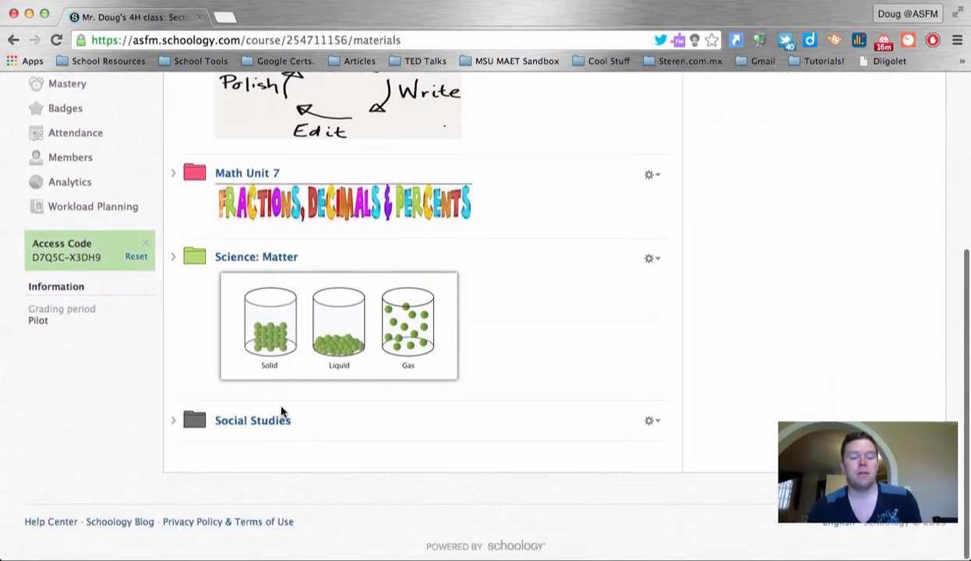
Expand the Social Studies folder to show the Lesson1 page inside
click(653, 422)
scroll(655, 423, down, 1)
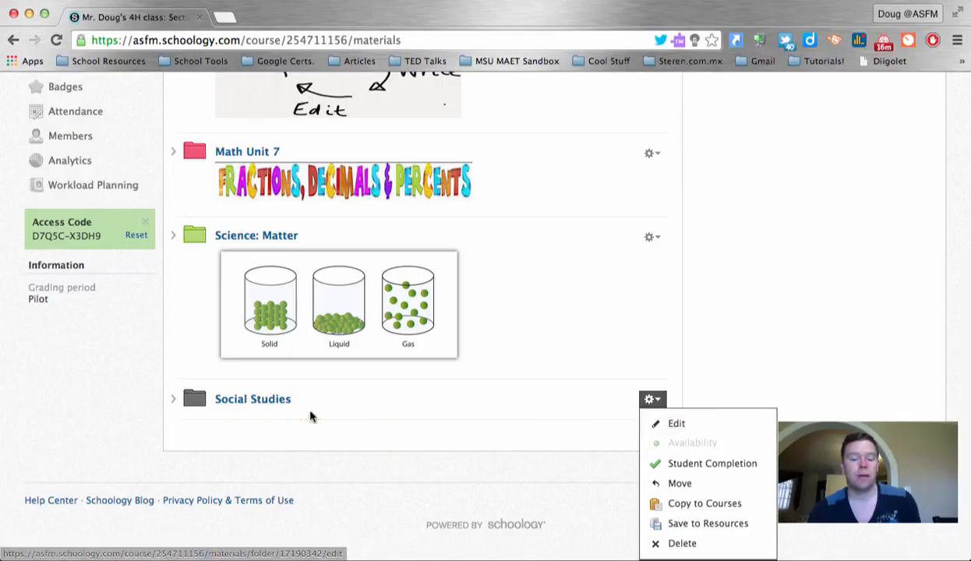
click(176, 355)
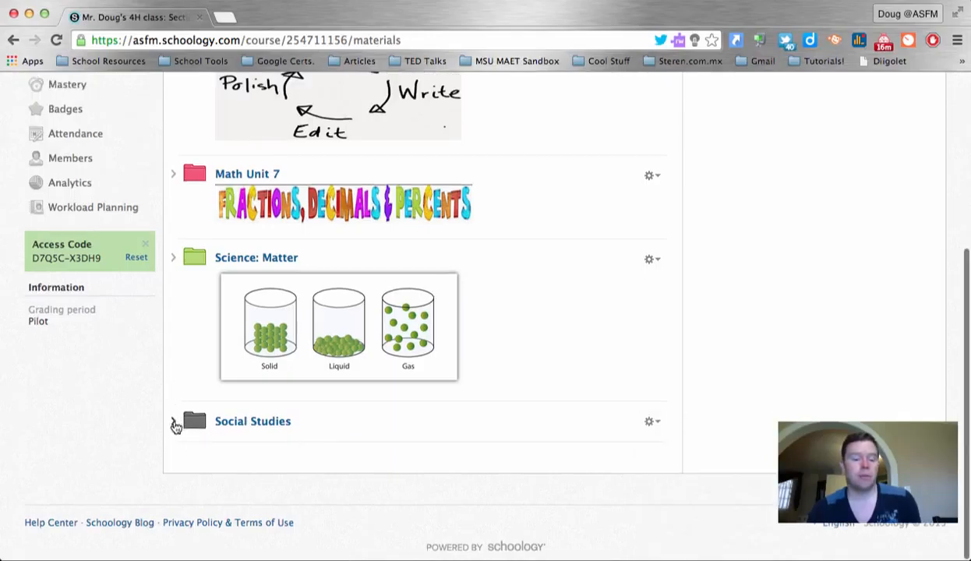
click(174, 422)
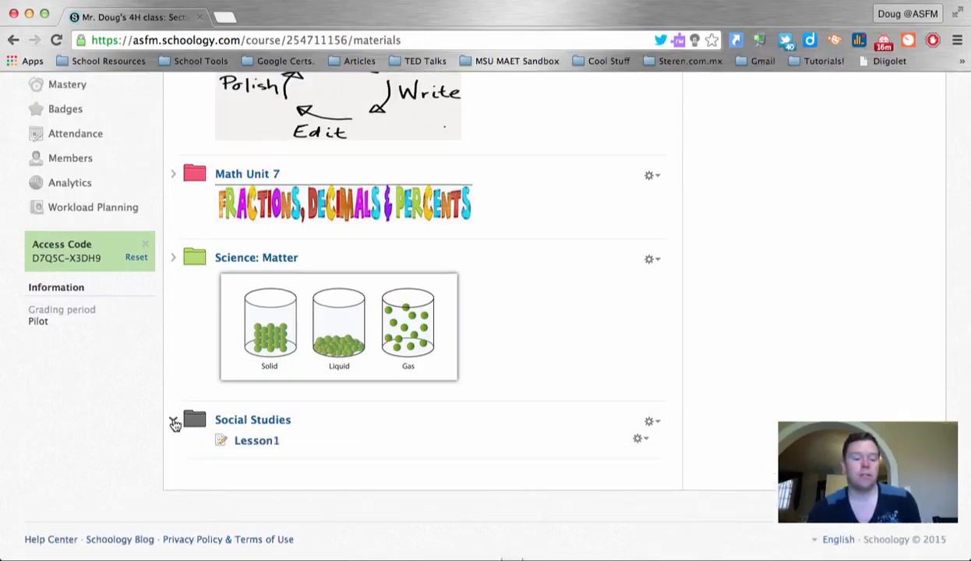
scroll(173, 422, down, 1)
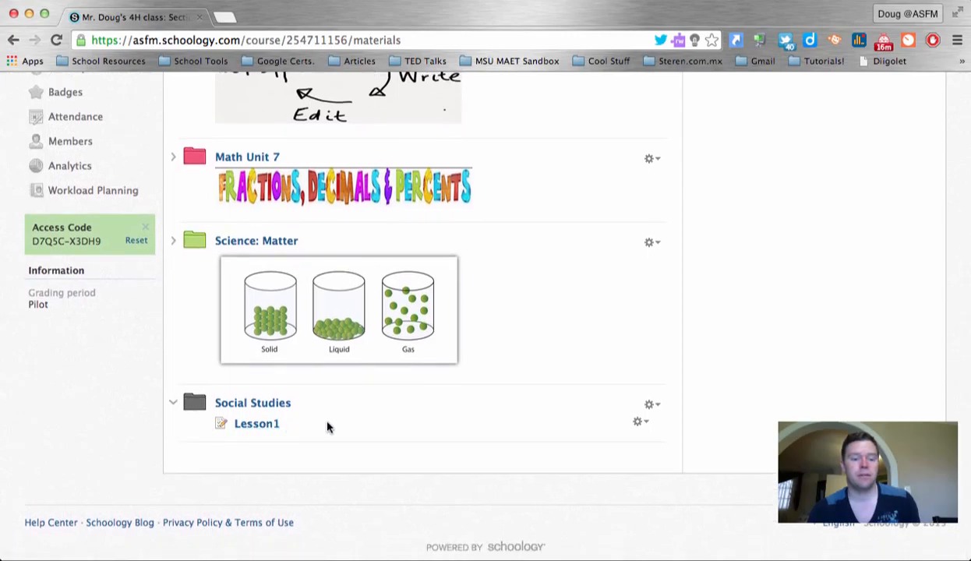
scroll(328, 428, up, 1)
scroll(328, 427, down, 1)
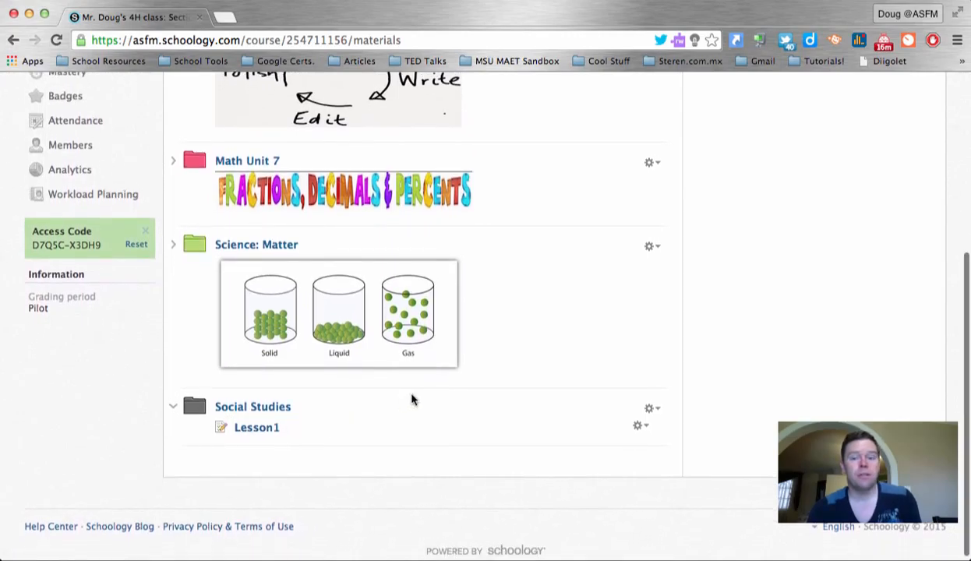
scroll(469, 376, up, 5)
scroll(468, 376, down, 4)
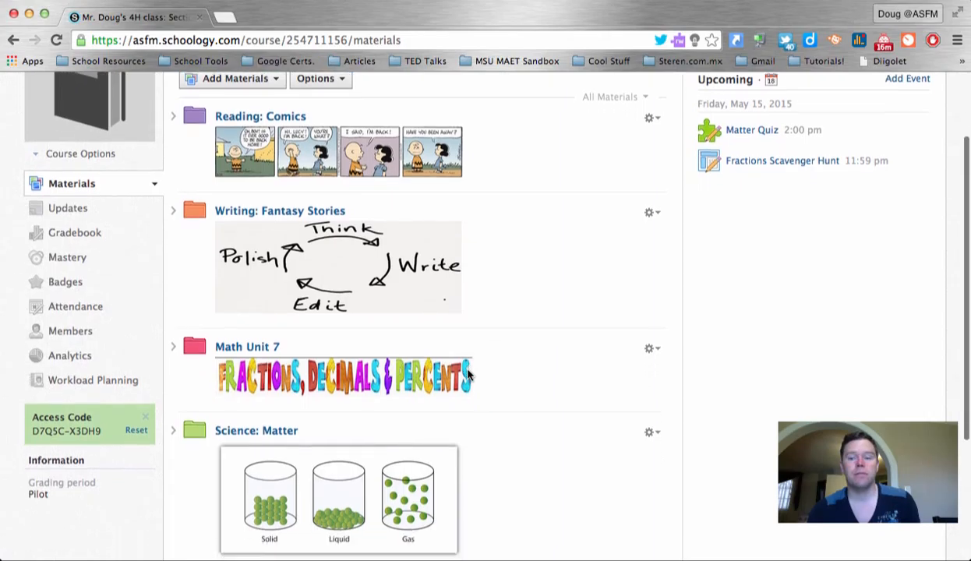